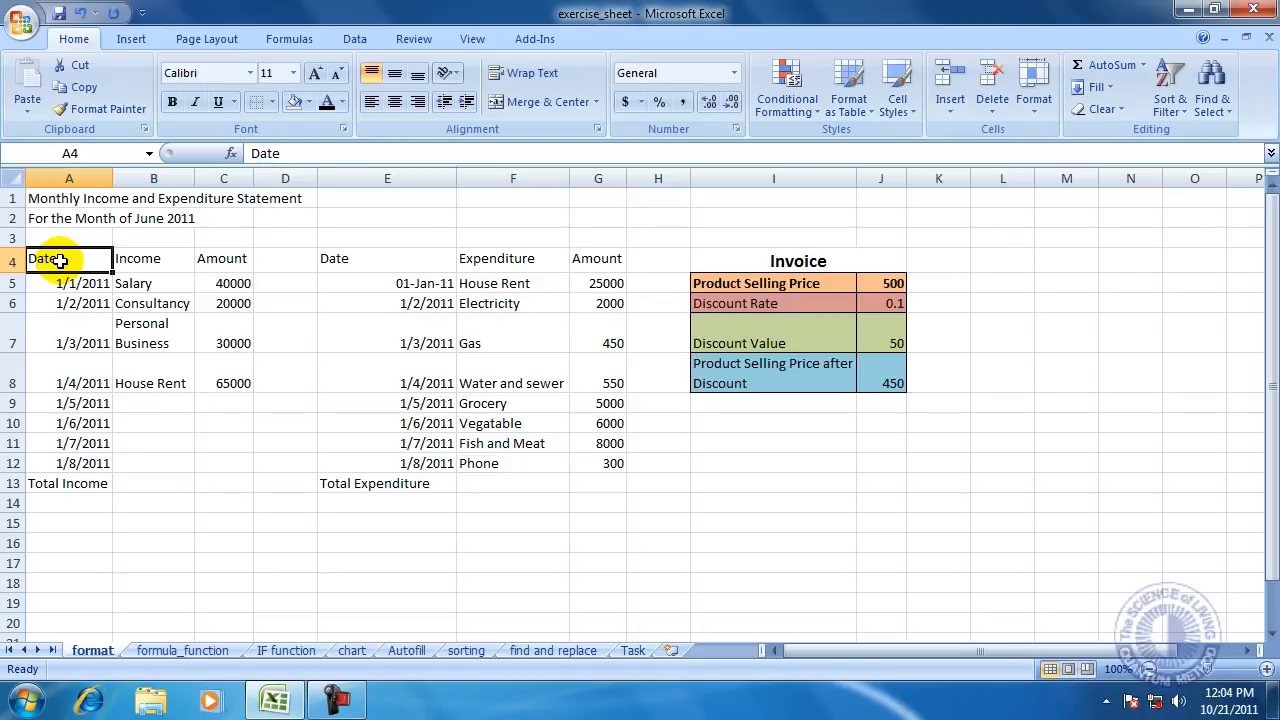
Step: Apply the Arial font to the income table A4:C12 and undo the font change
drag(60, 260, 203, 457)
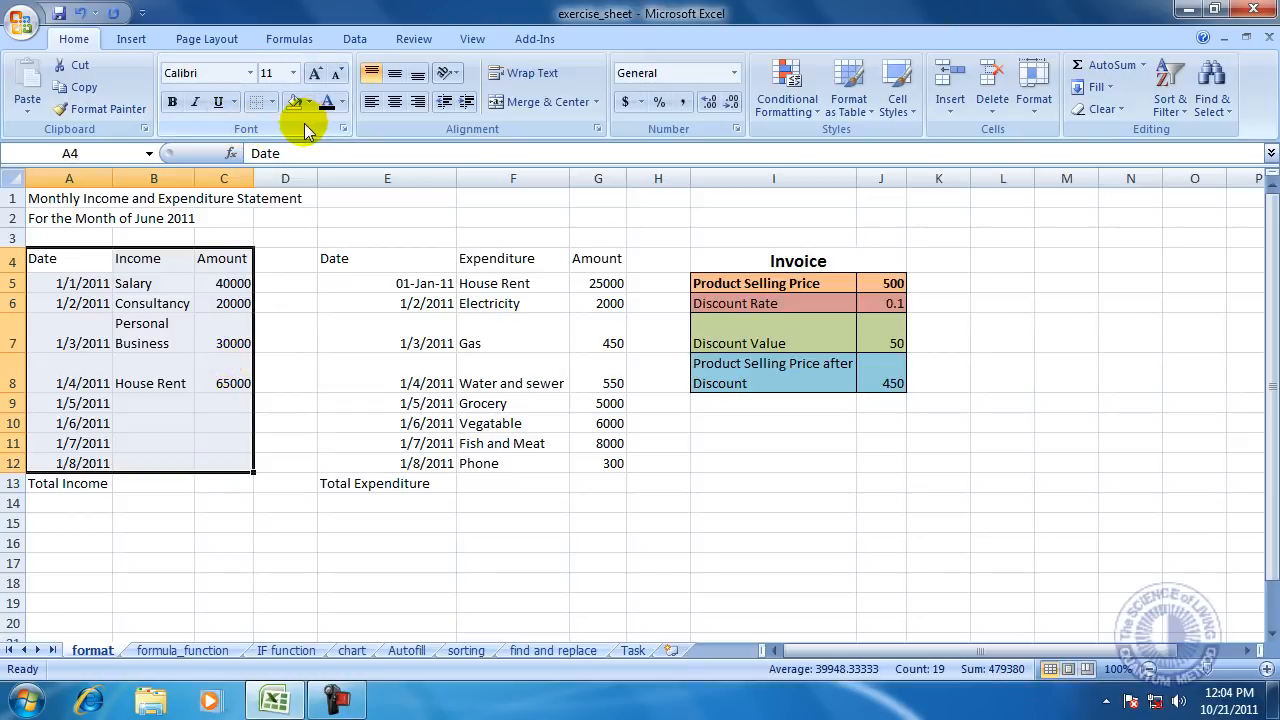
click(250, 74)
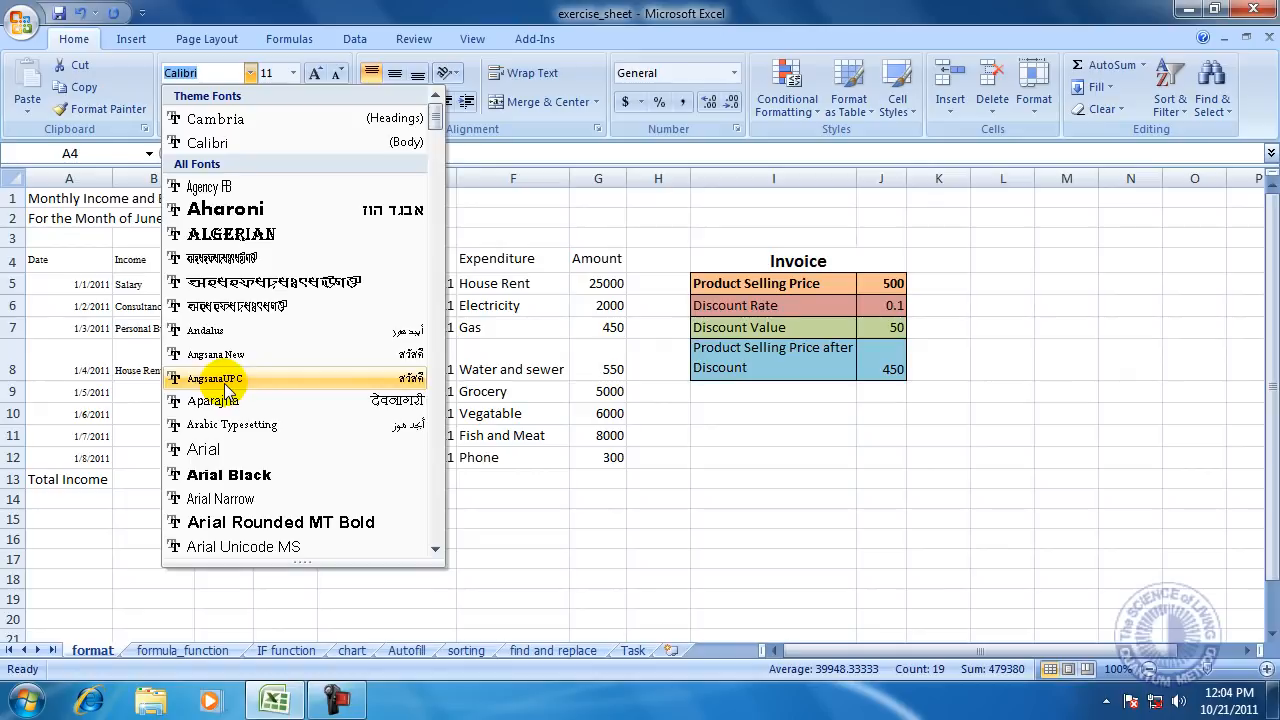
click(224, 456)
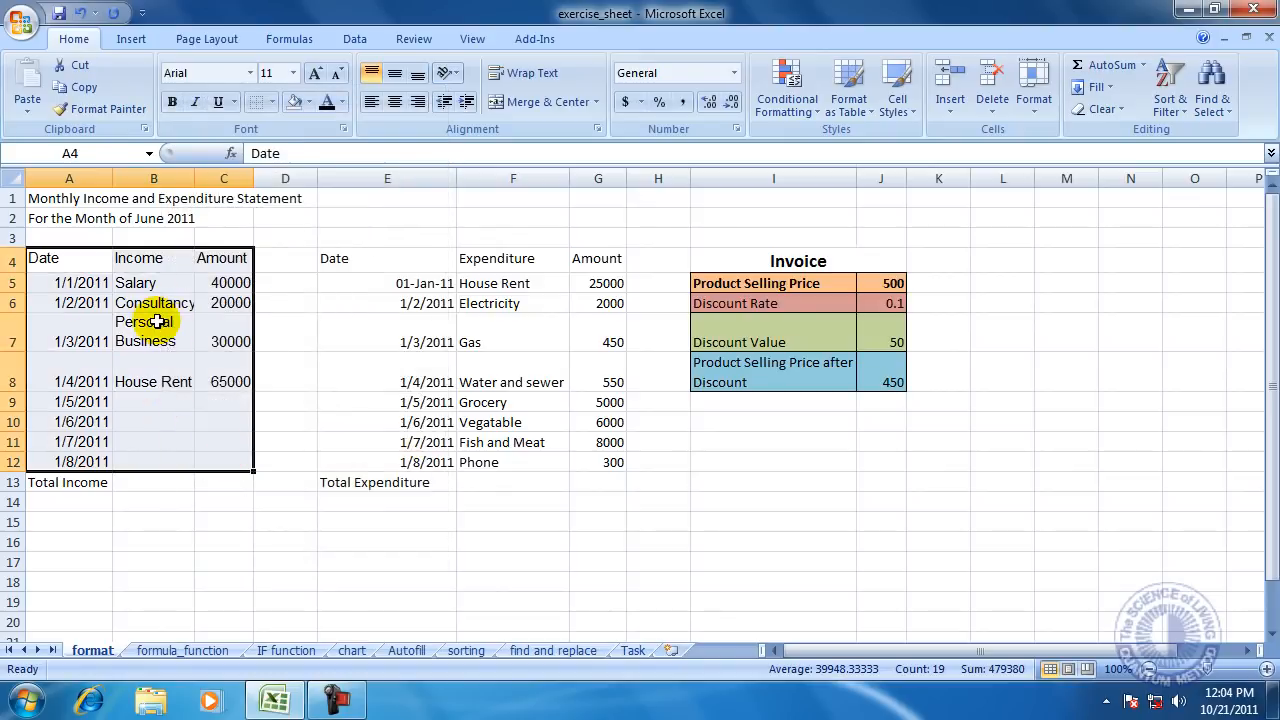
click(88, 200)
click(105, 303)
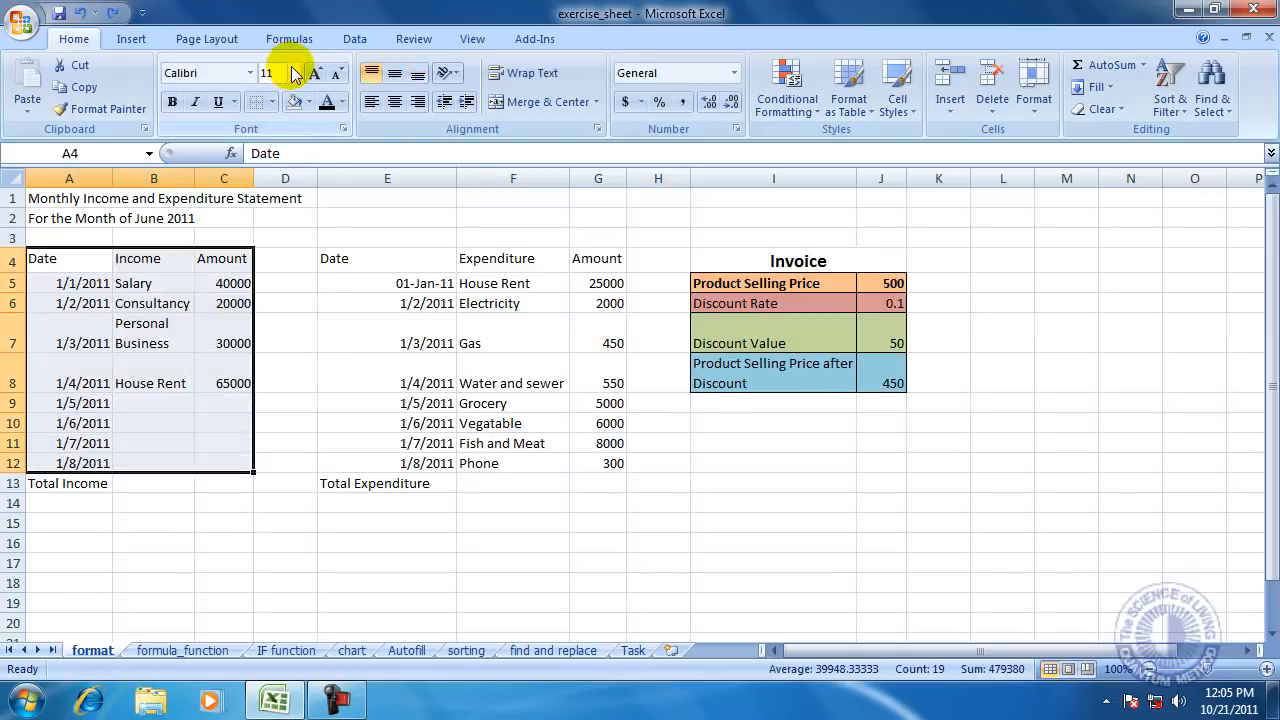
Step: Set the income table's font size to 14 and undo the size change
click(293, 74)
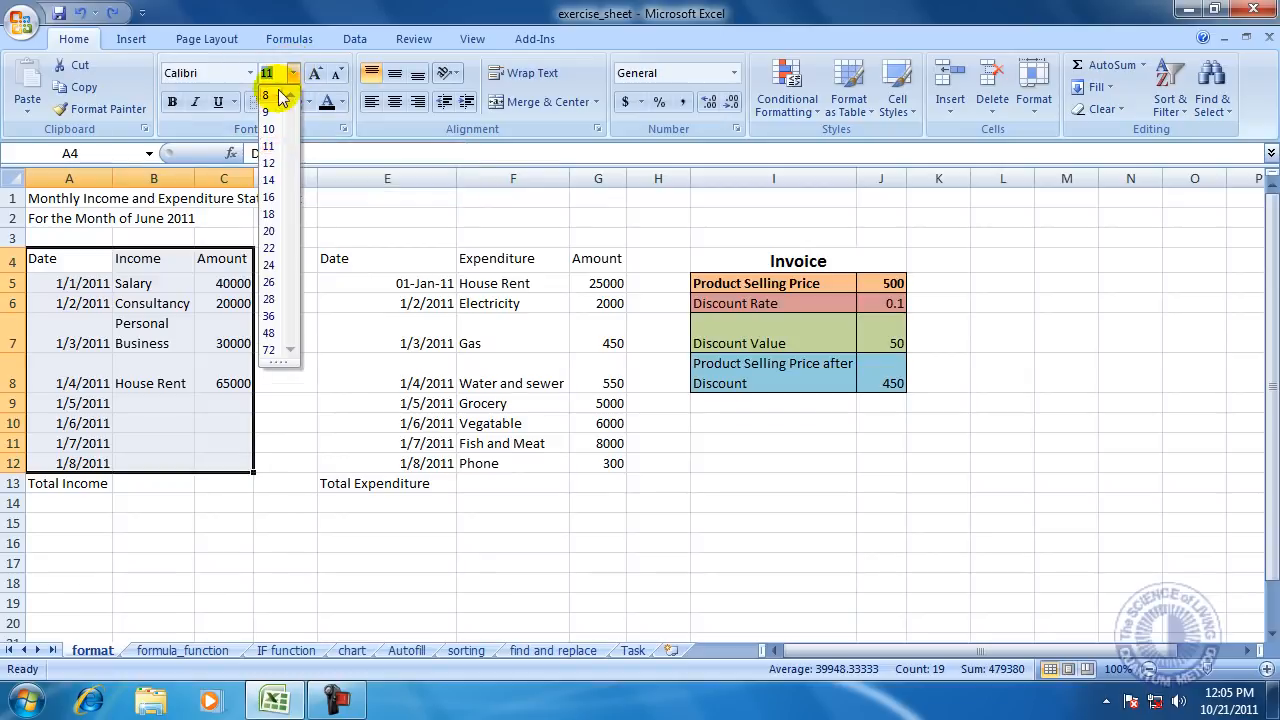
click(268, 181)
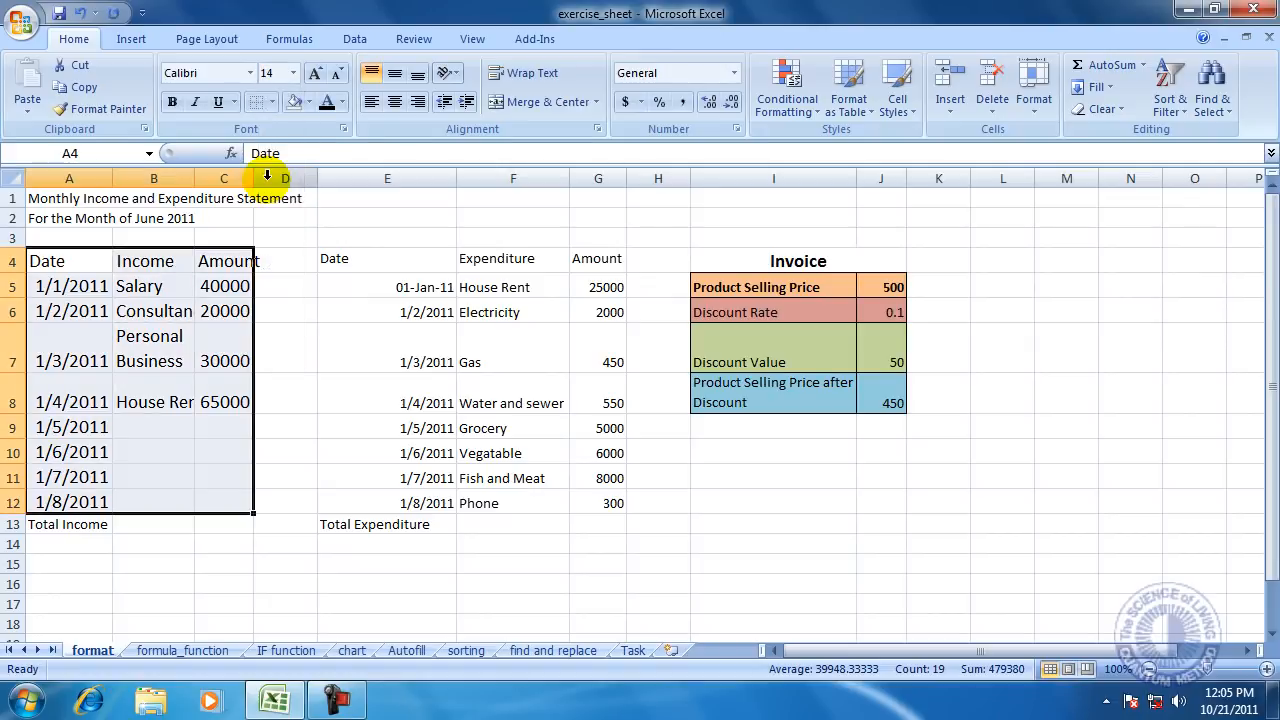
key(ctrl+z)
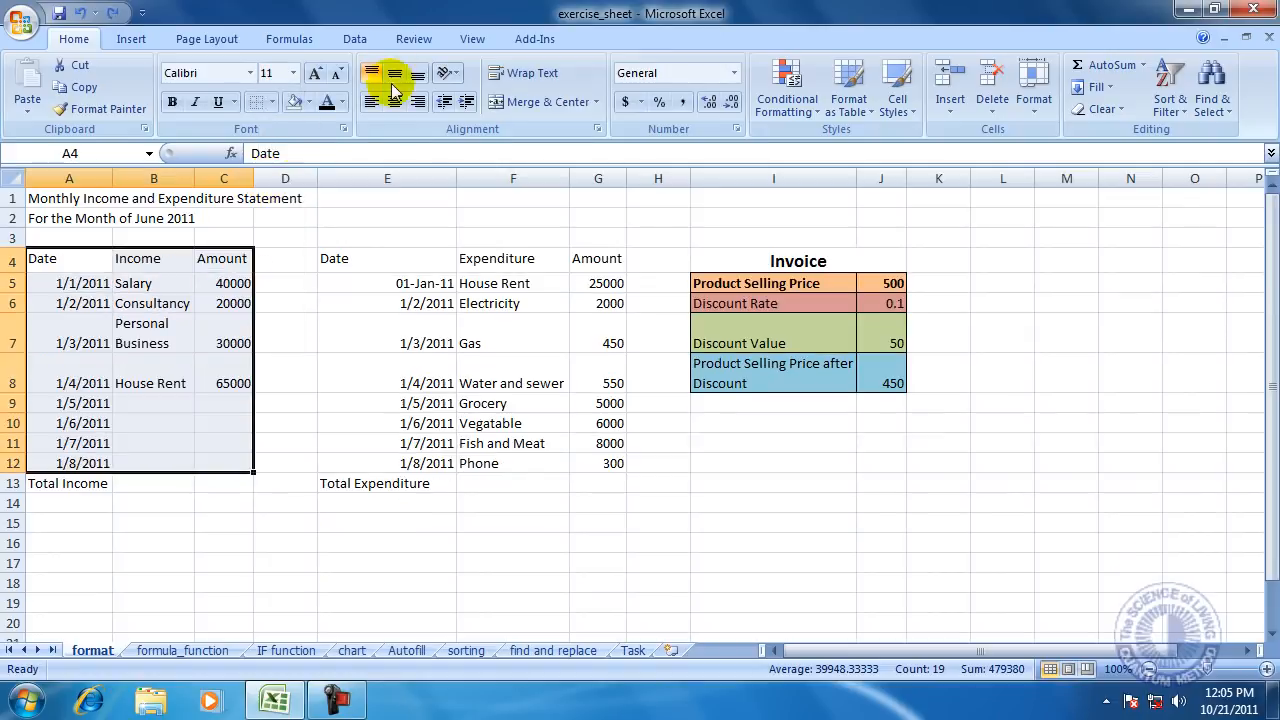
Step: Grow the income table's font two steps to 14 and shrink it back to 11
click(315, 75)
click(315, 75)
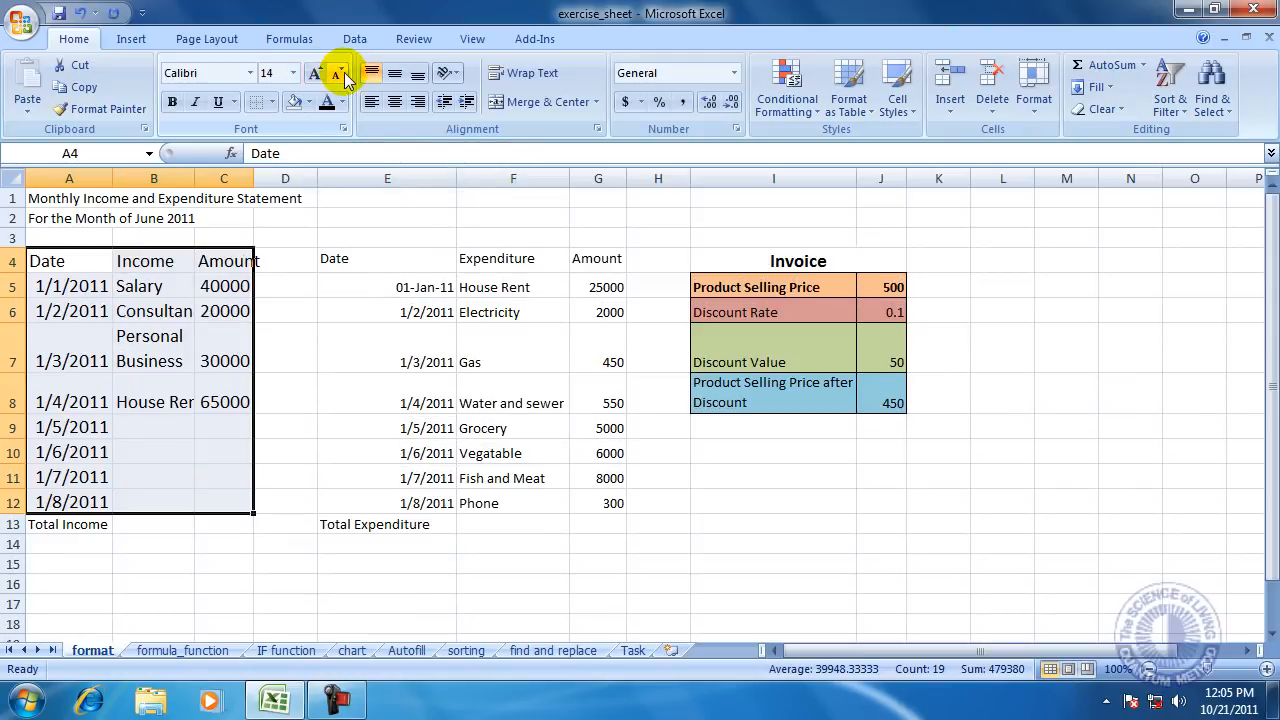
click(340, 75)
click(340, 75)
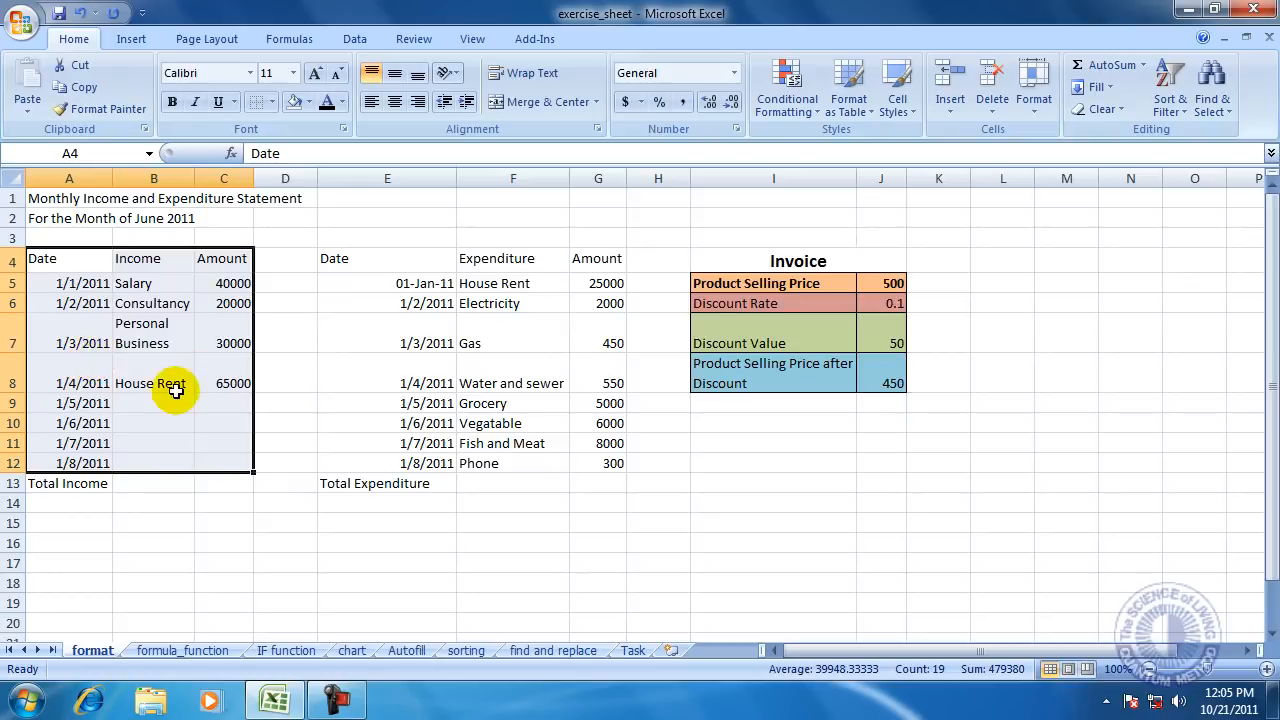
Step: Switch bold, italic and underline on and off one after another for the income table A4:C12
click(173, 106)
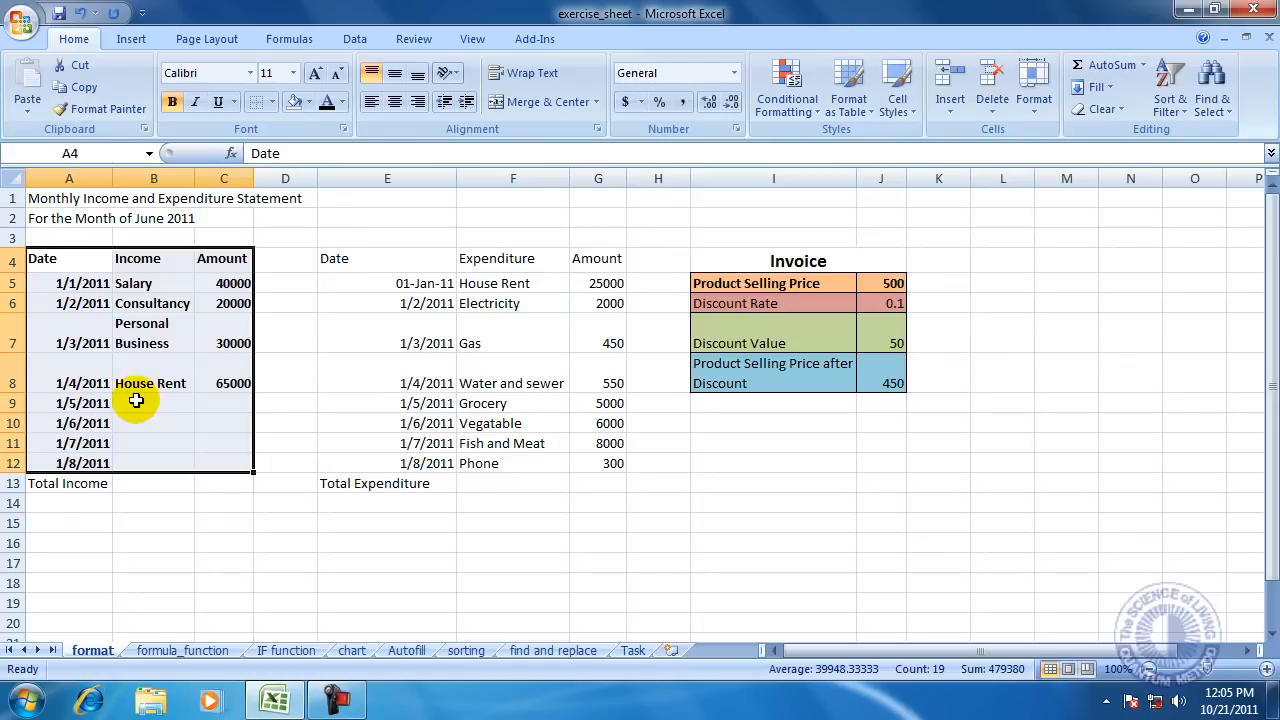
click(173, 106)
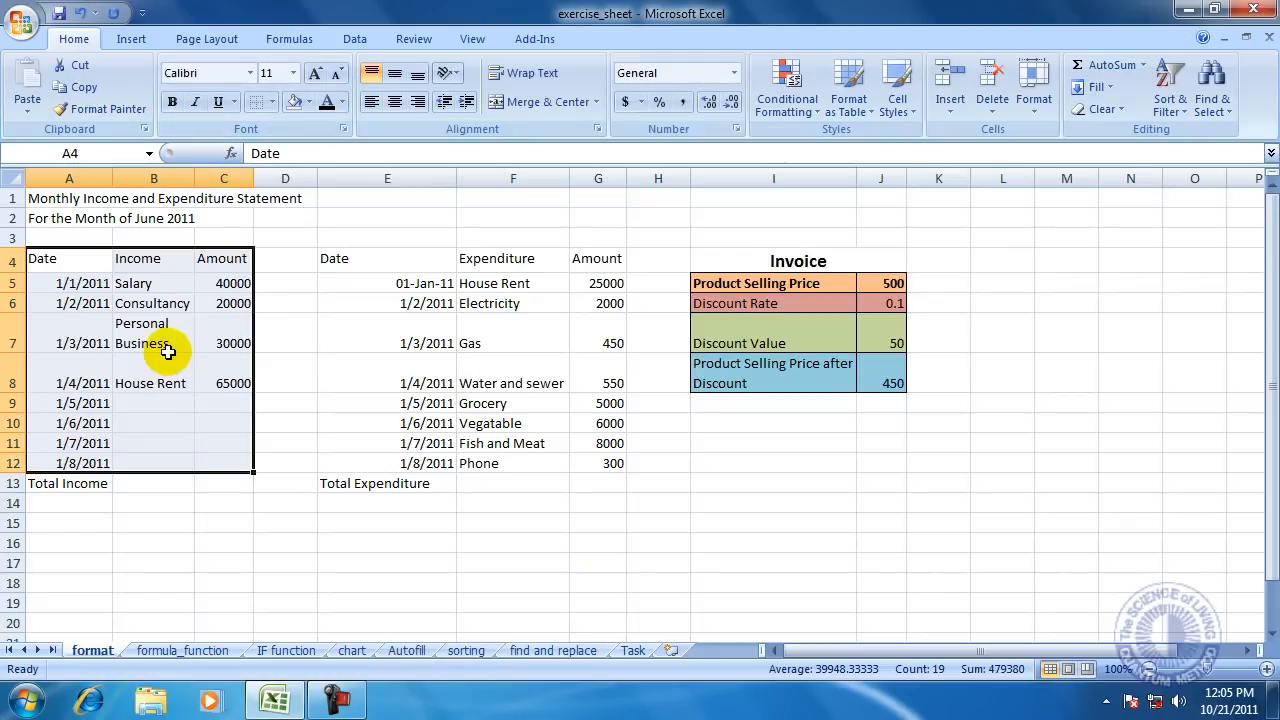
click(194, 104)
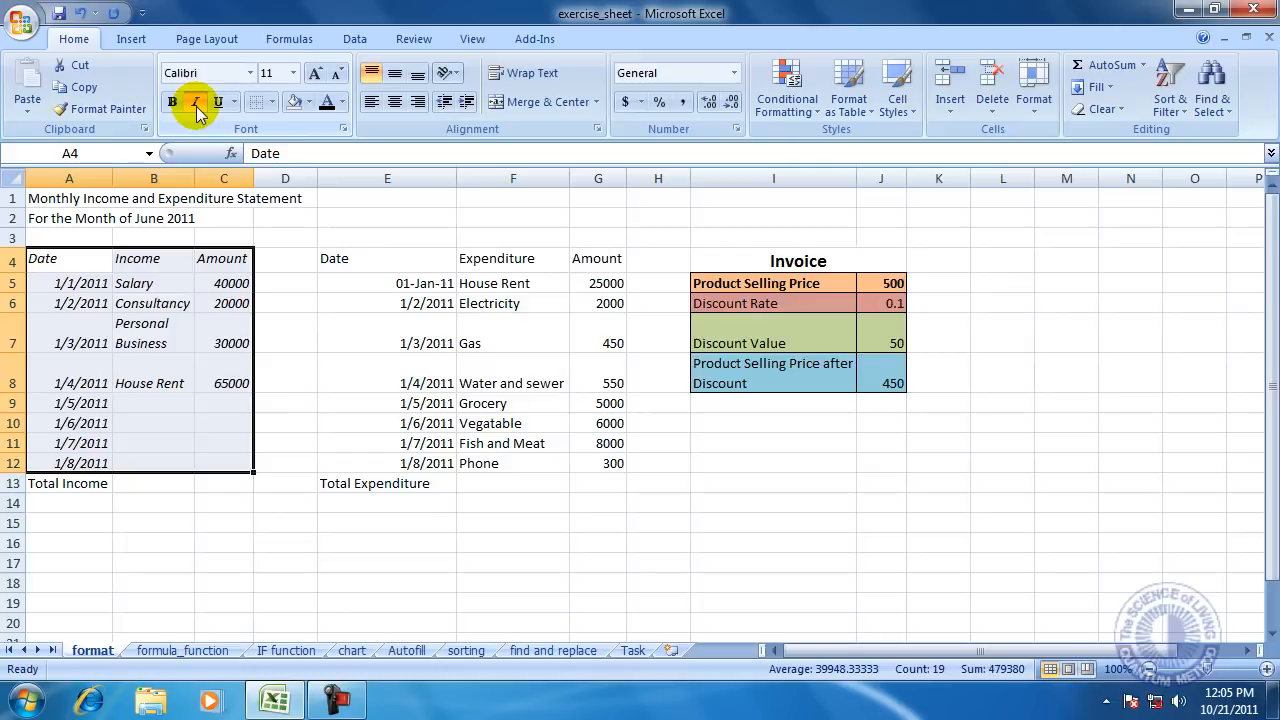
click(196, 106)
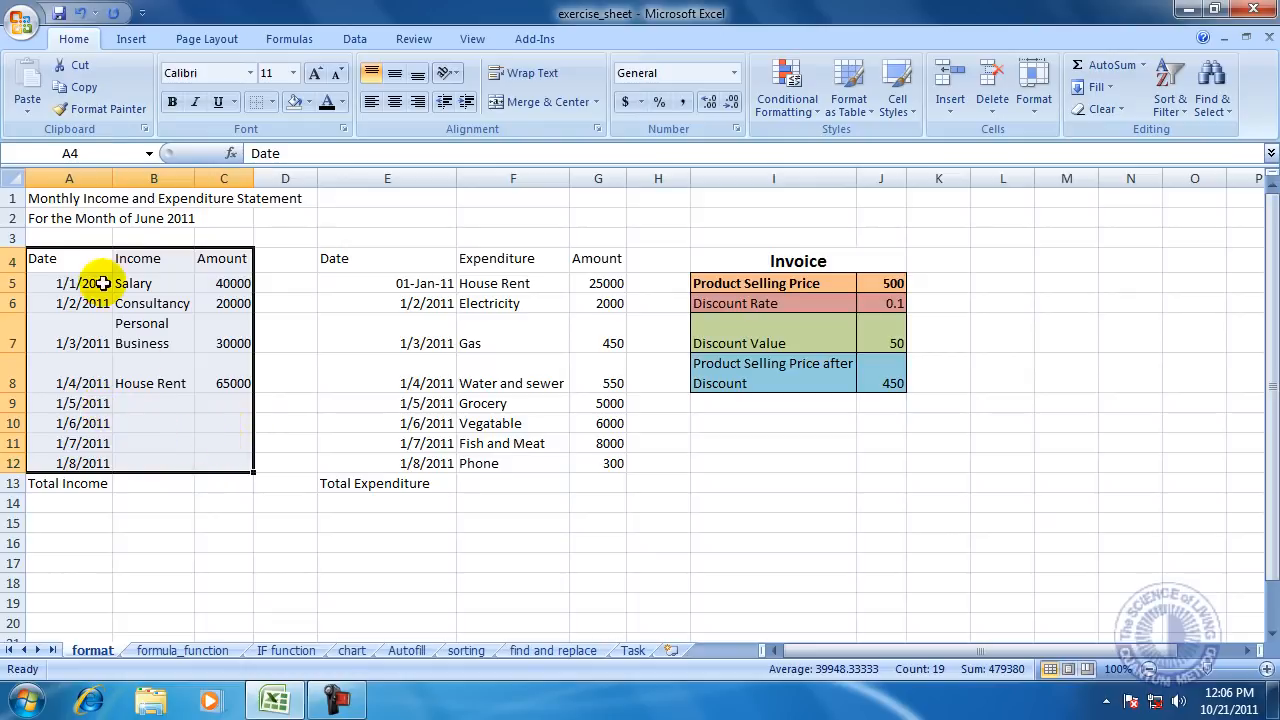
click(217, 104)
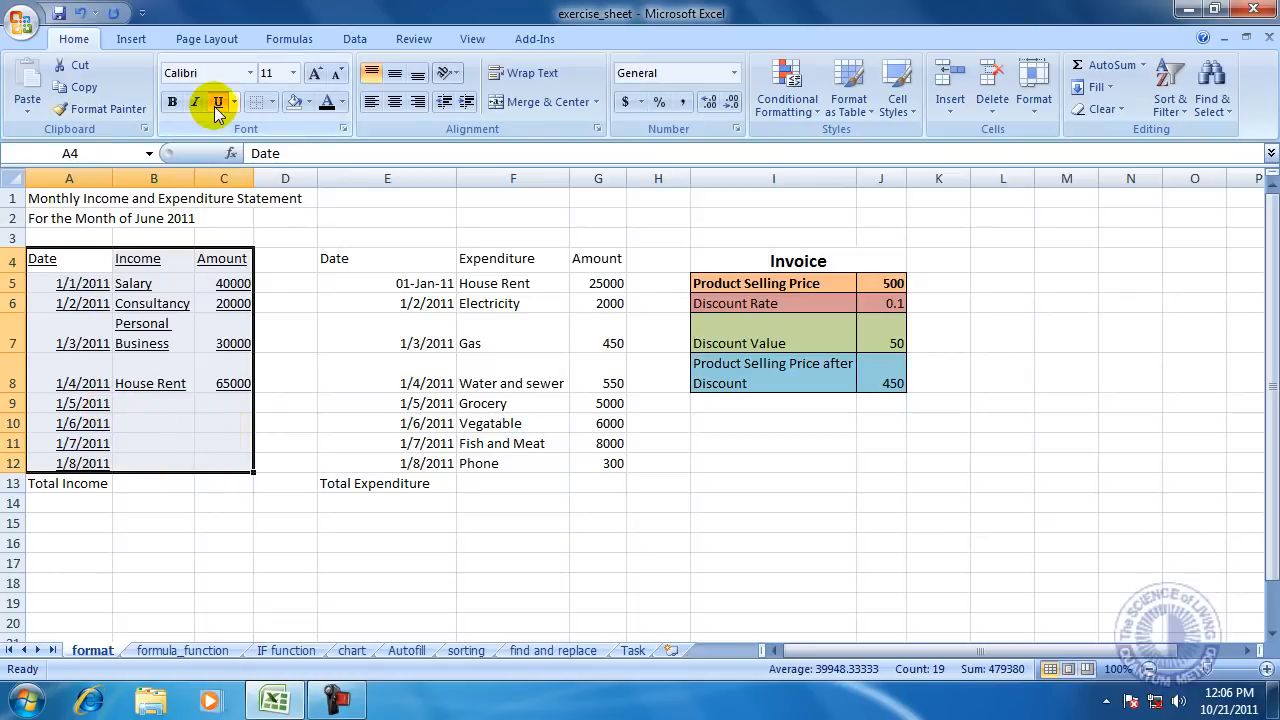
click(217, 104)
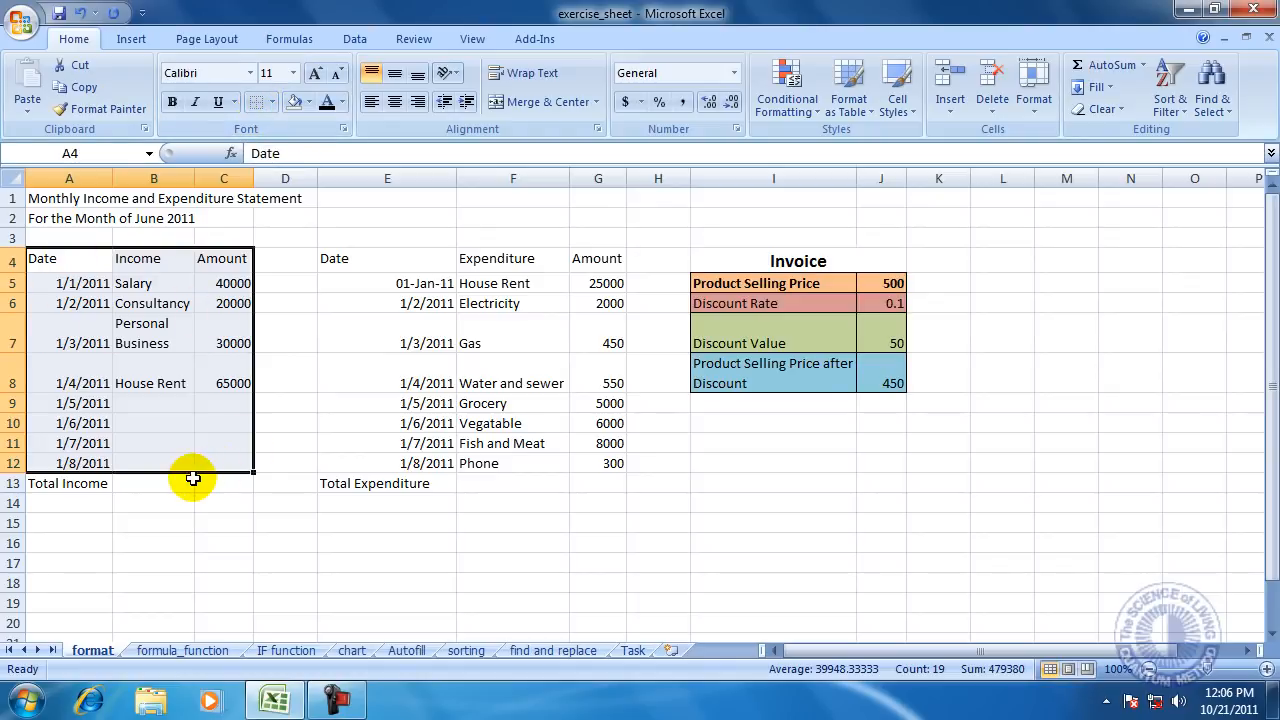
Step: Apply all borders to the income table A4:C12 and the expenditure table E4:G12, and autofit the width of column E
click(272, 104)
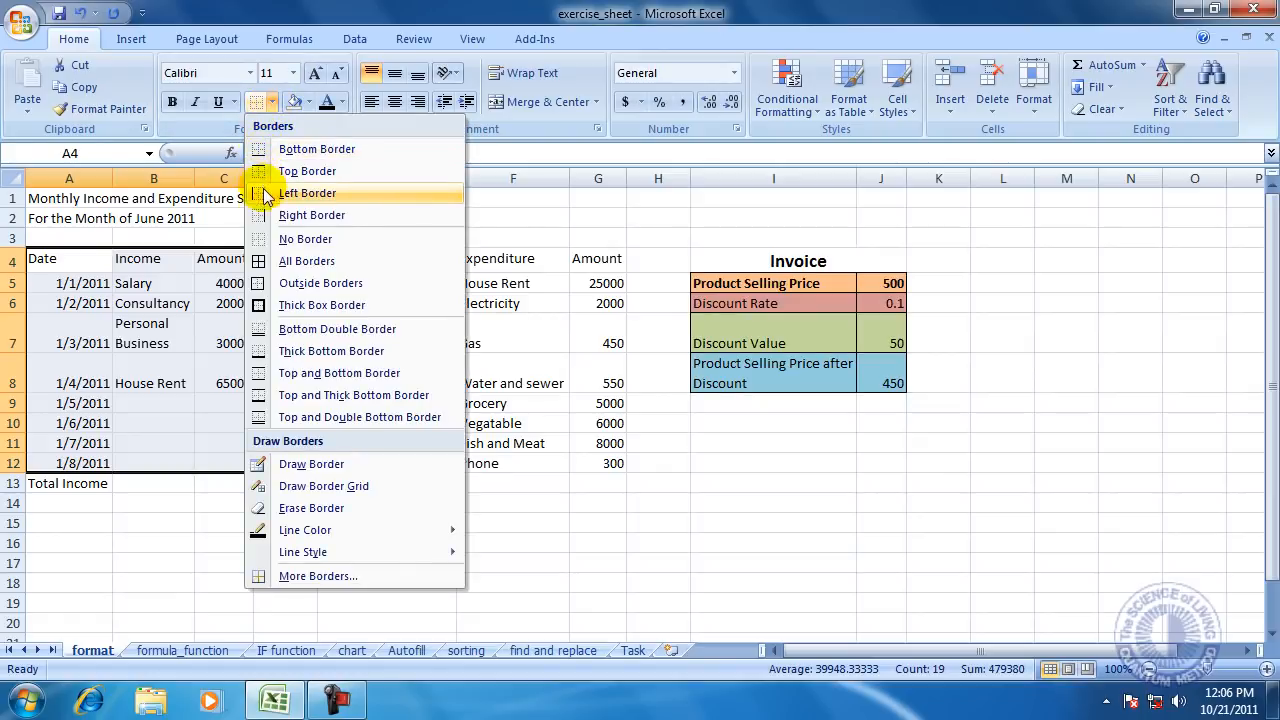
click(324, 264)
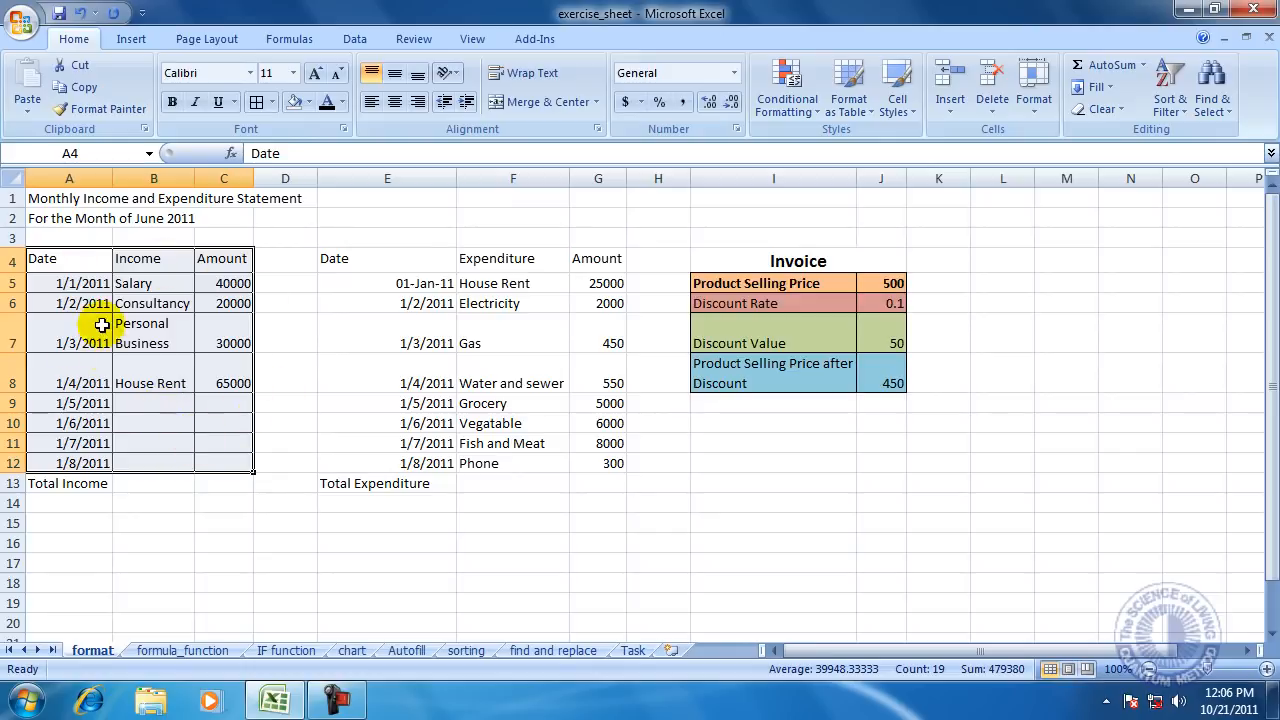
drag(369, 257, 604, 462)
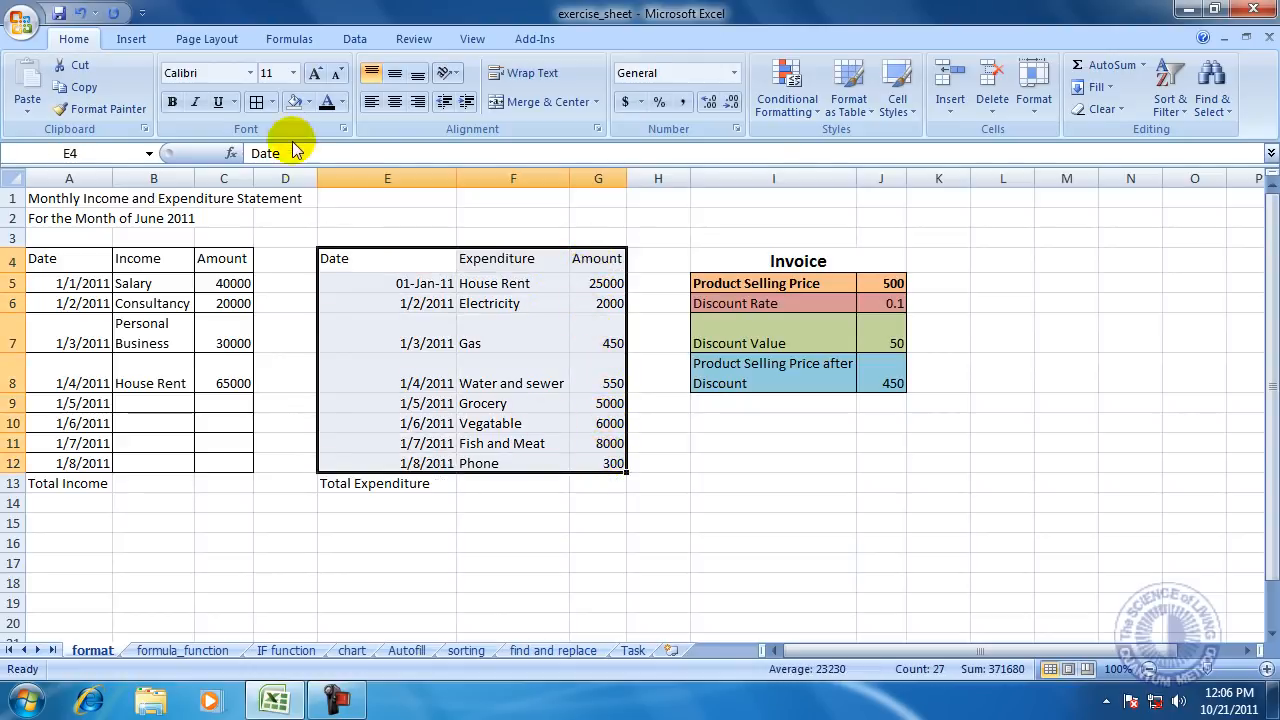
click(272, 103)
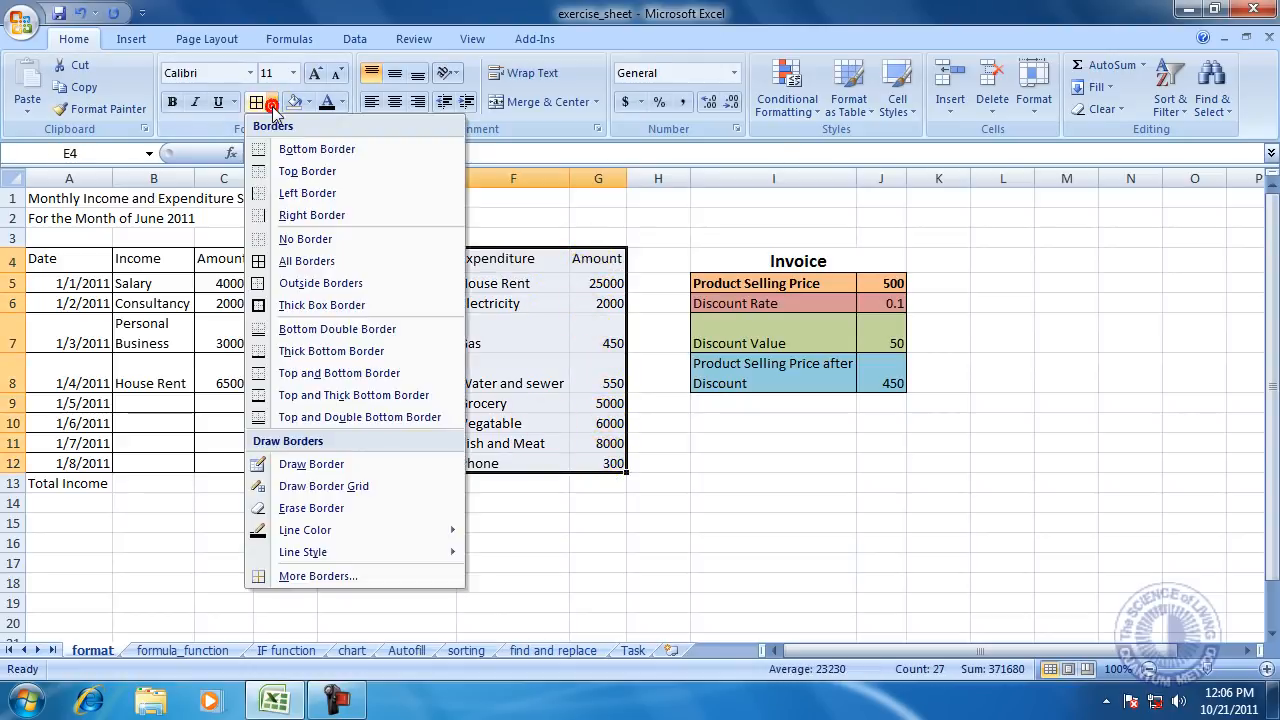
click(300, 263)
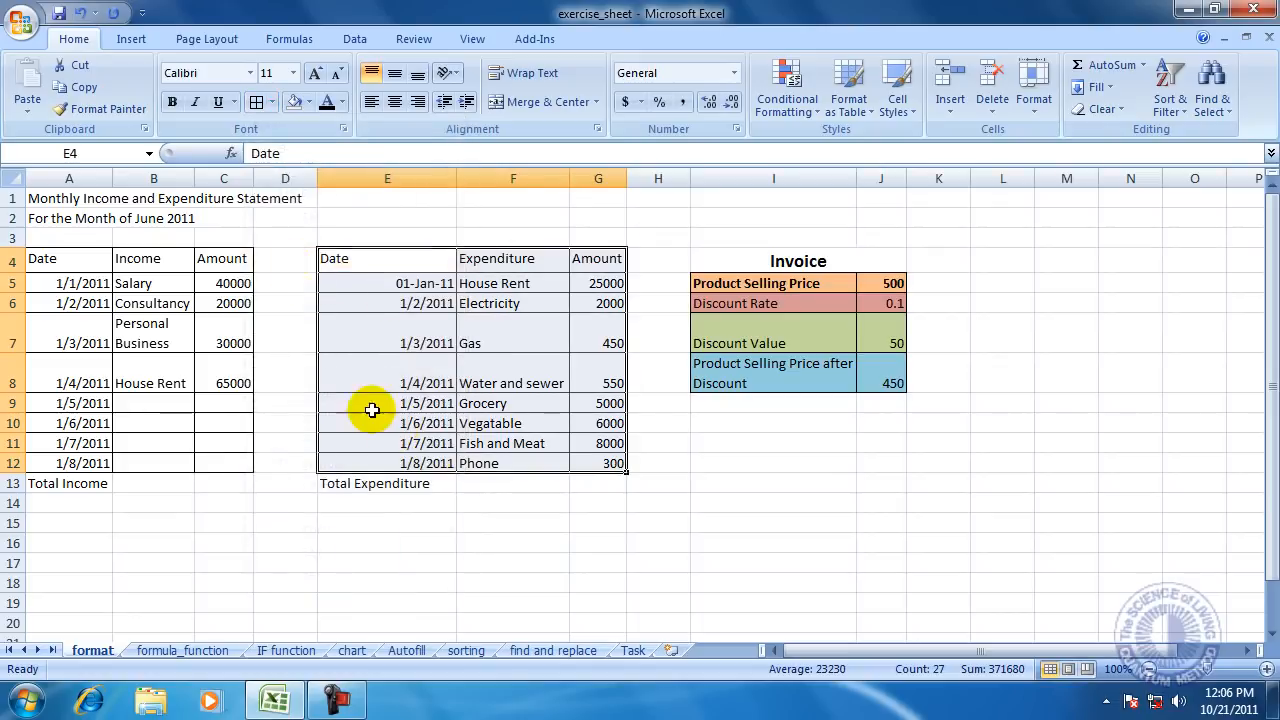
click(462, 522)
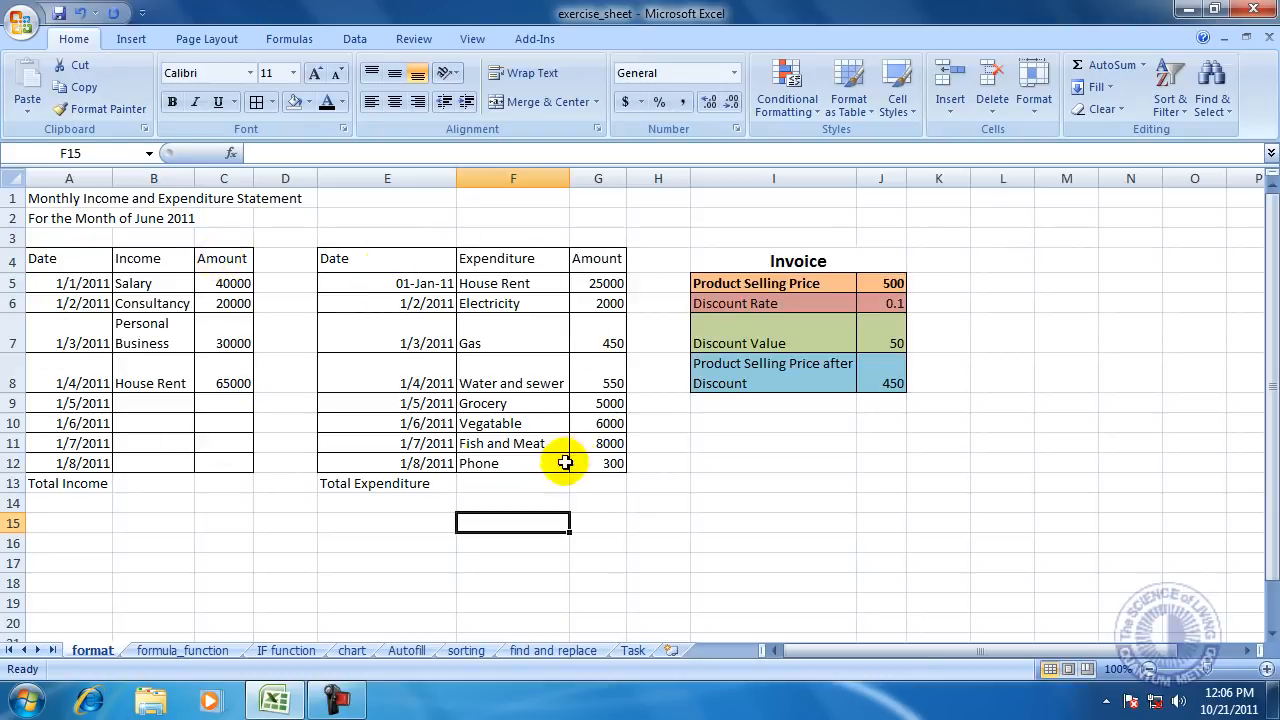
double_click(455, 179)
Step: Fill the income header cells A4:C4 with light blue and the expenditure header cells E4:G4 with light red
drag(40, 256, 205, 262)
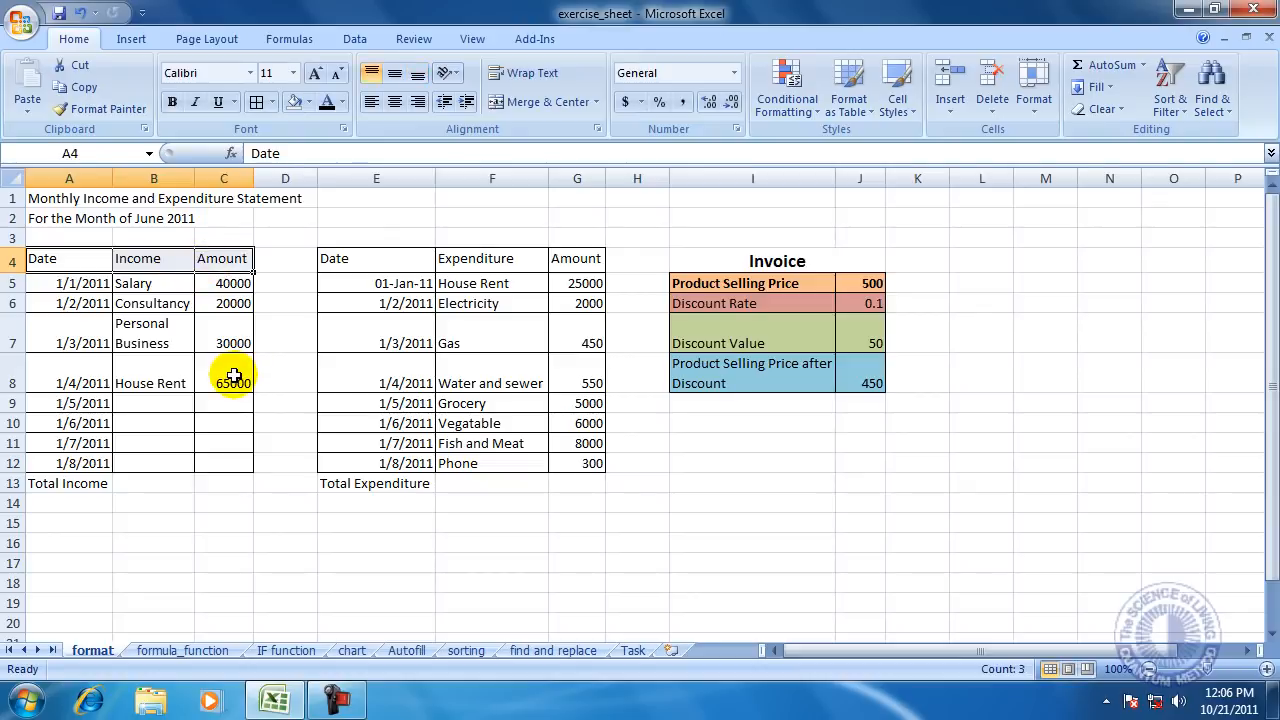
click(310, 104)
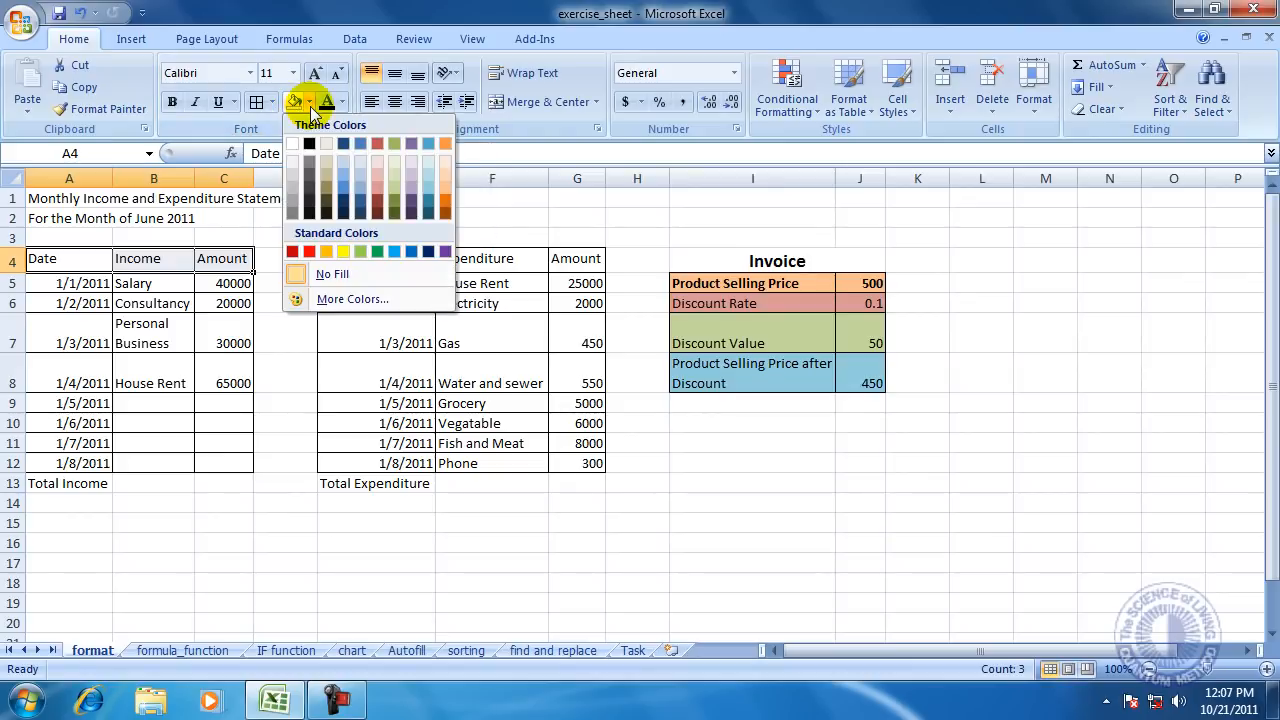
click(344, 177)
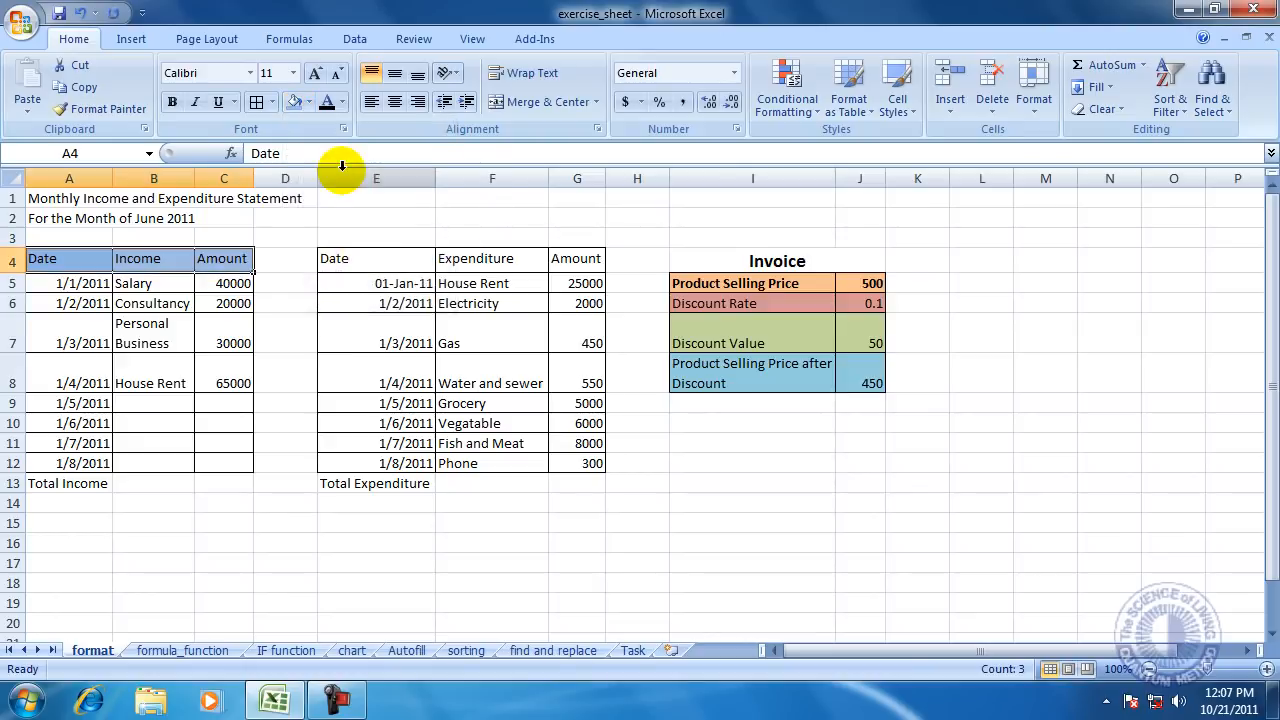
drag(334, 257, 556, 261)
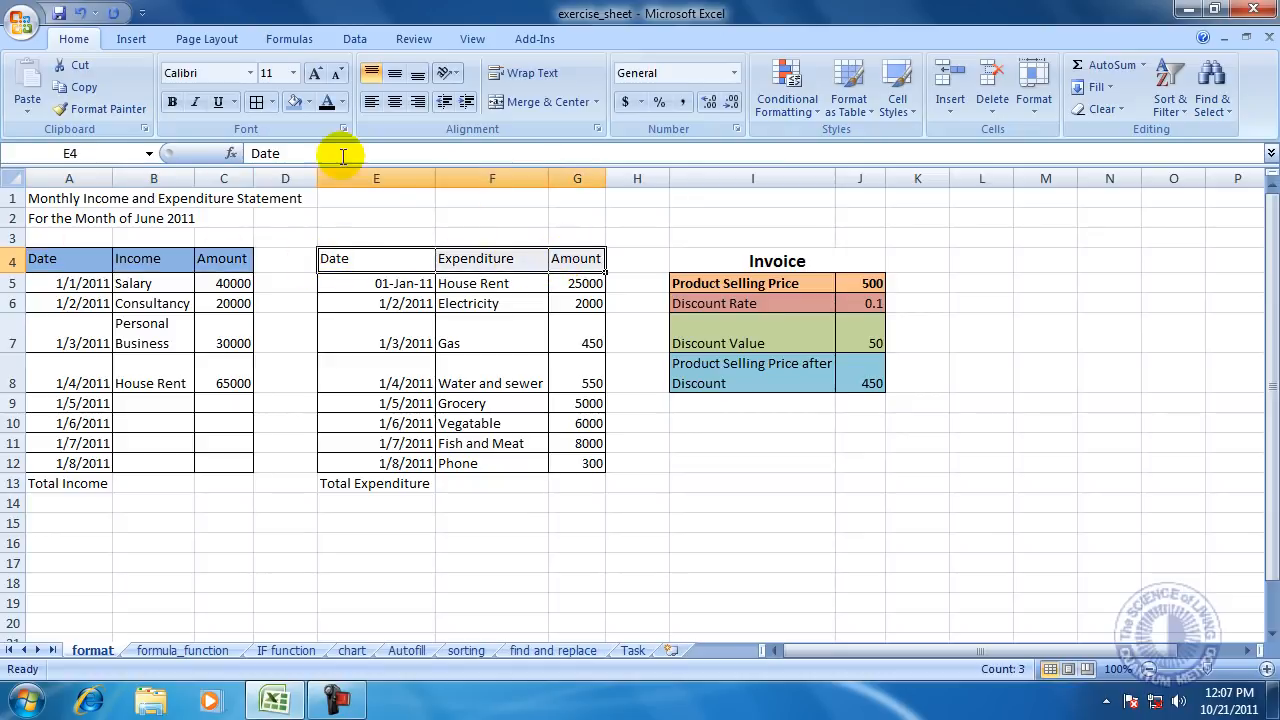
click(309, 102)
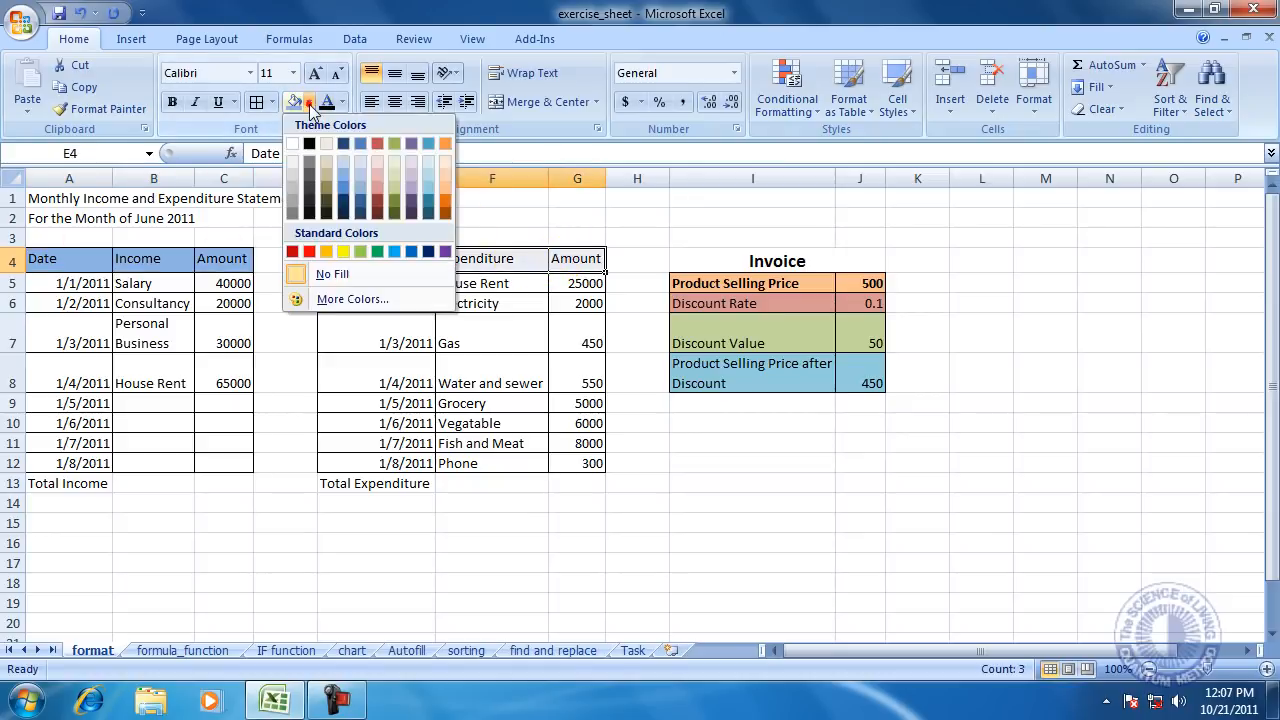
click(373, 187)
click(468, 386)
click(226, 405)
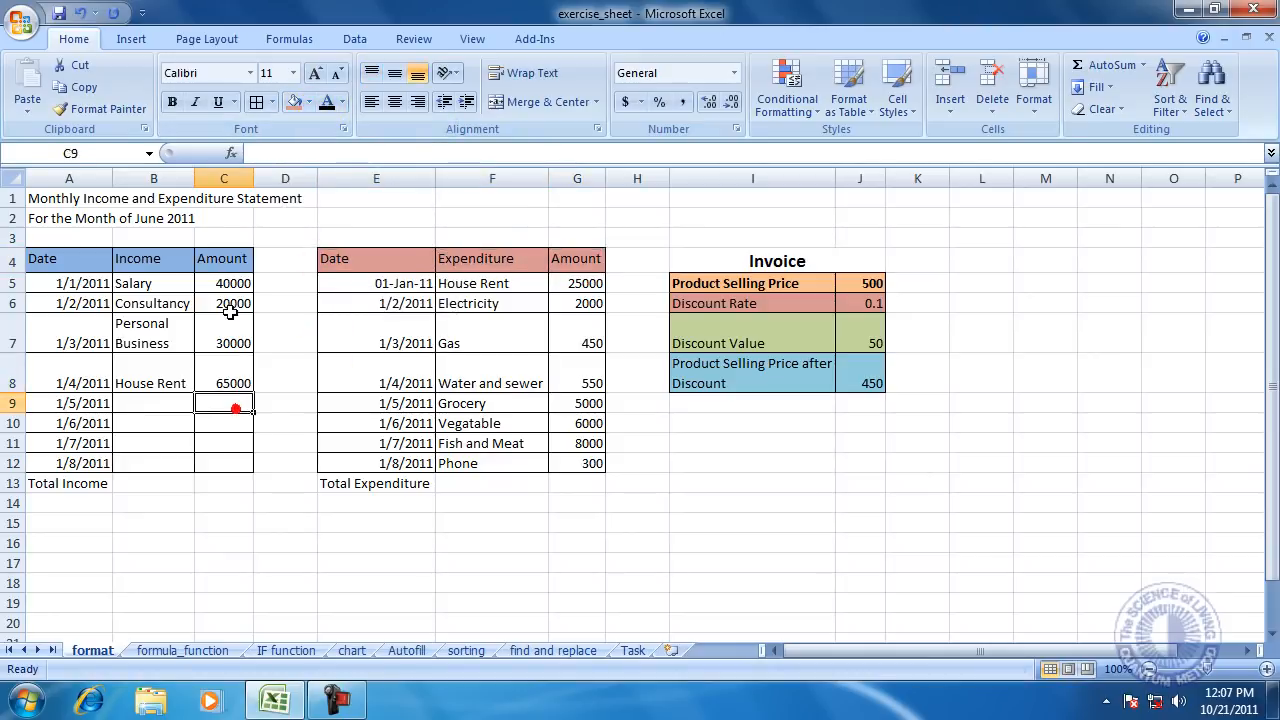
Step: Color the income amounts in C5:C12 dark red and reset their font color to Automatic
click(228, 283)
drag(228, 283, 233, 463)
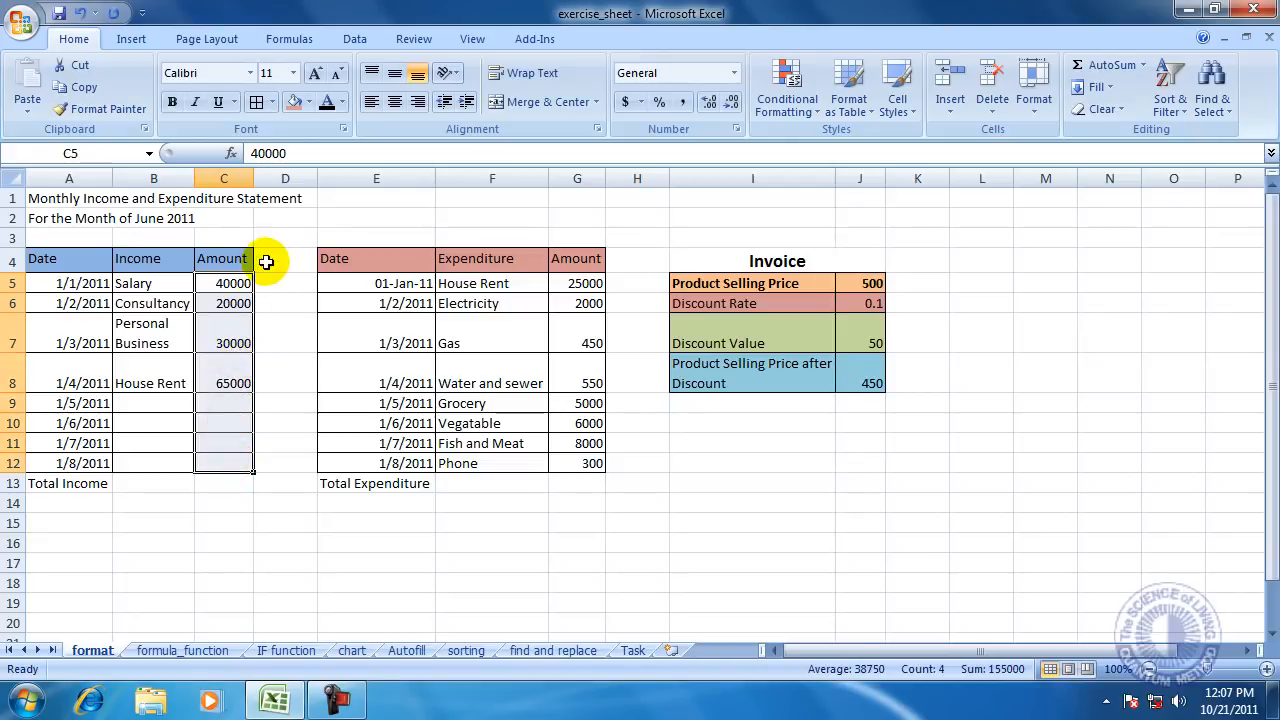
click(342, 103)
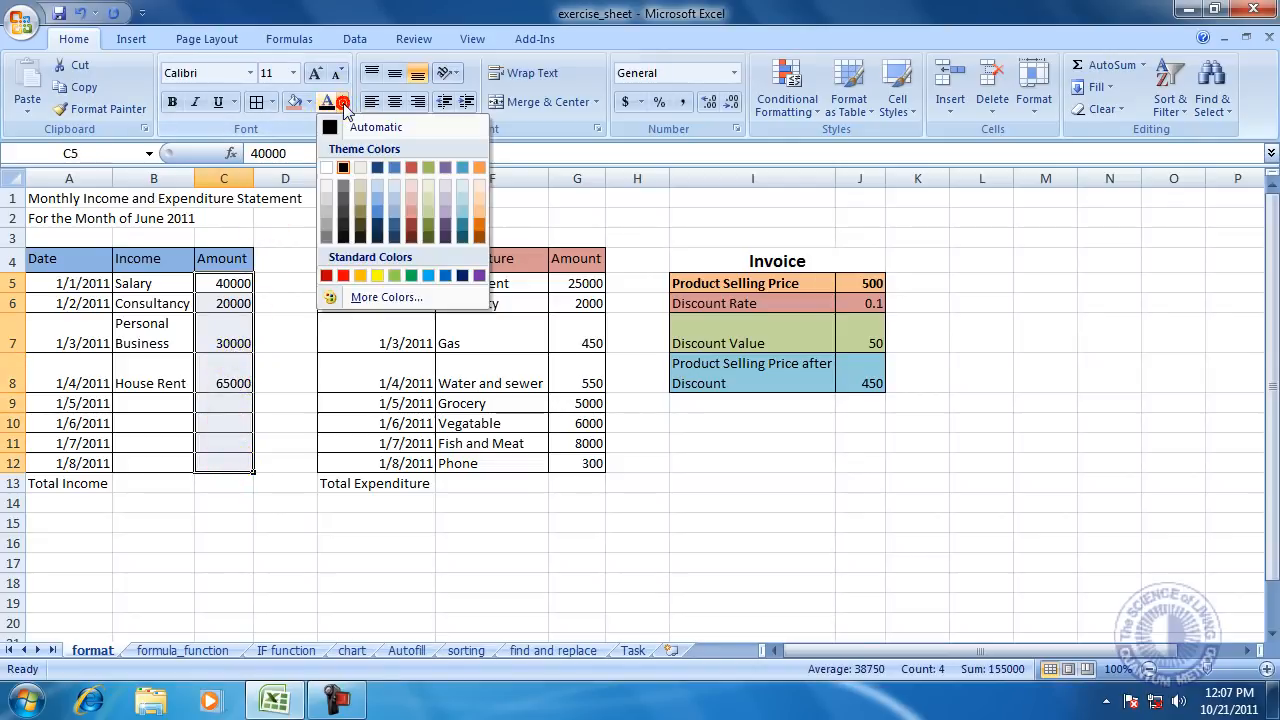
click(410, 229)
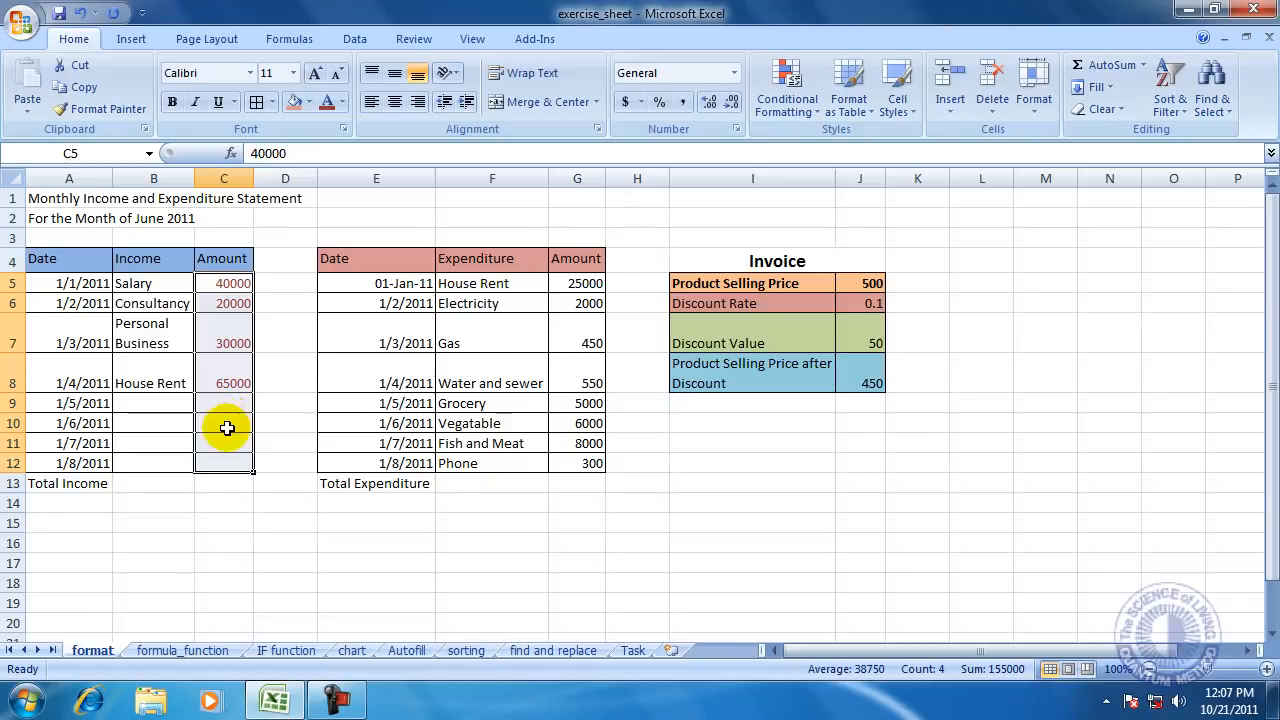
click(342, 102)
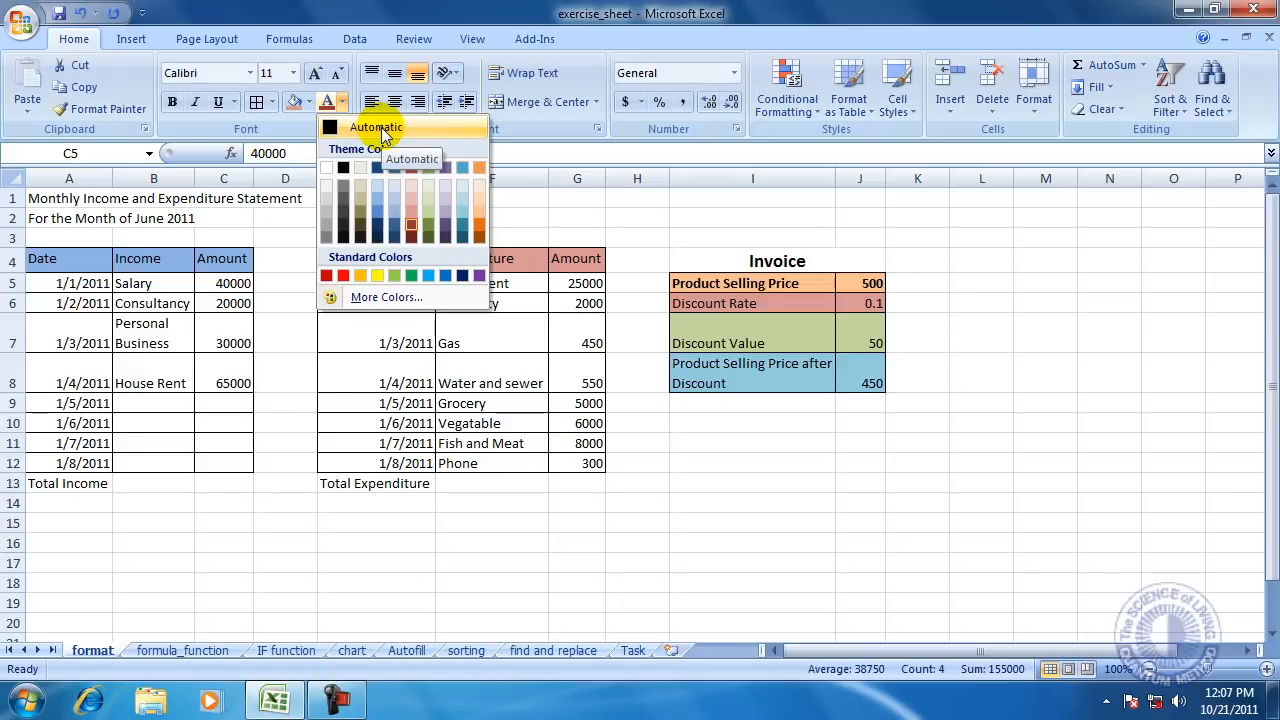
click(381, 127)
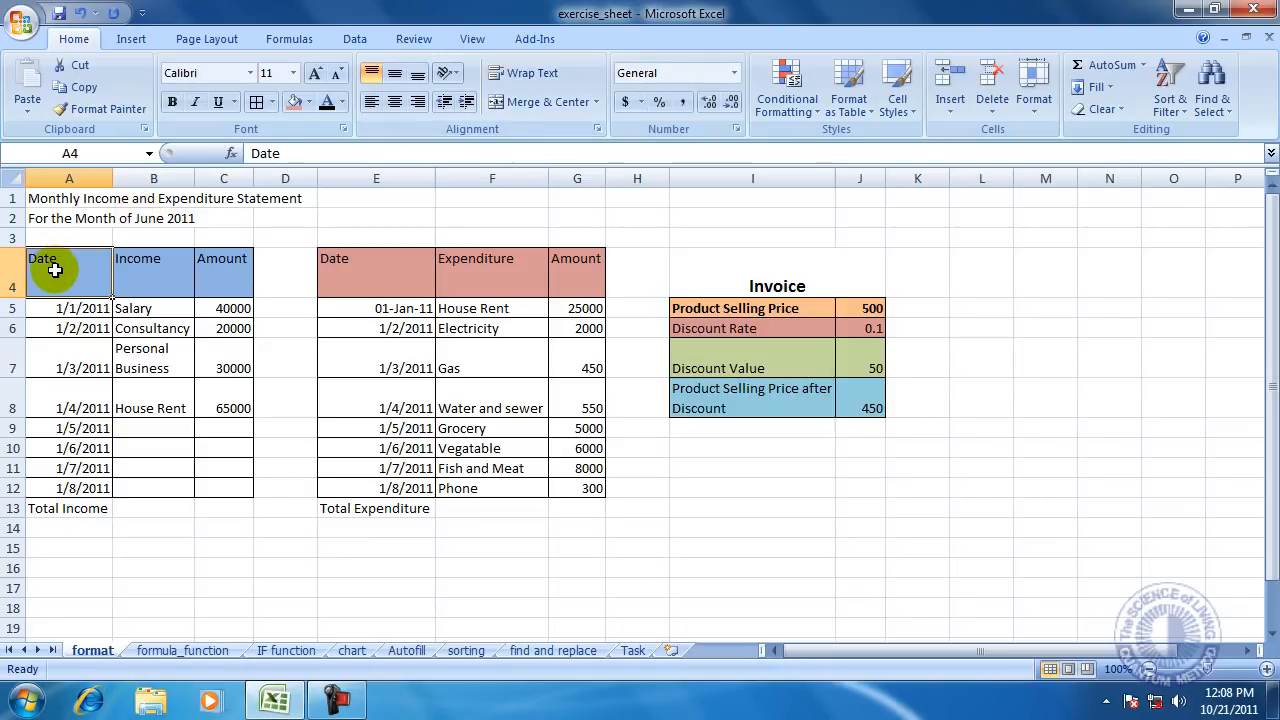
Step: Align the Date header in A4 vertically to the middle, switch it to bottom alignment, and align its text left
click(396, 76)
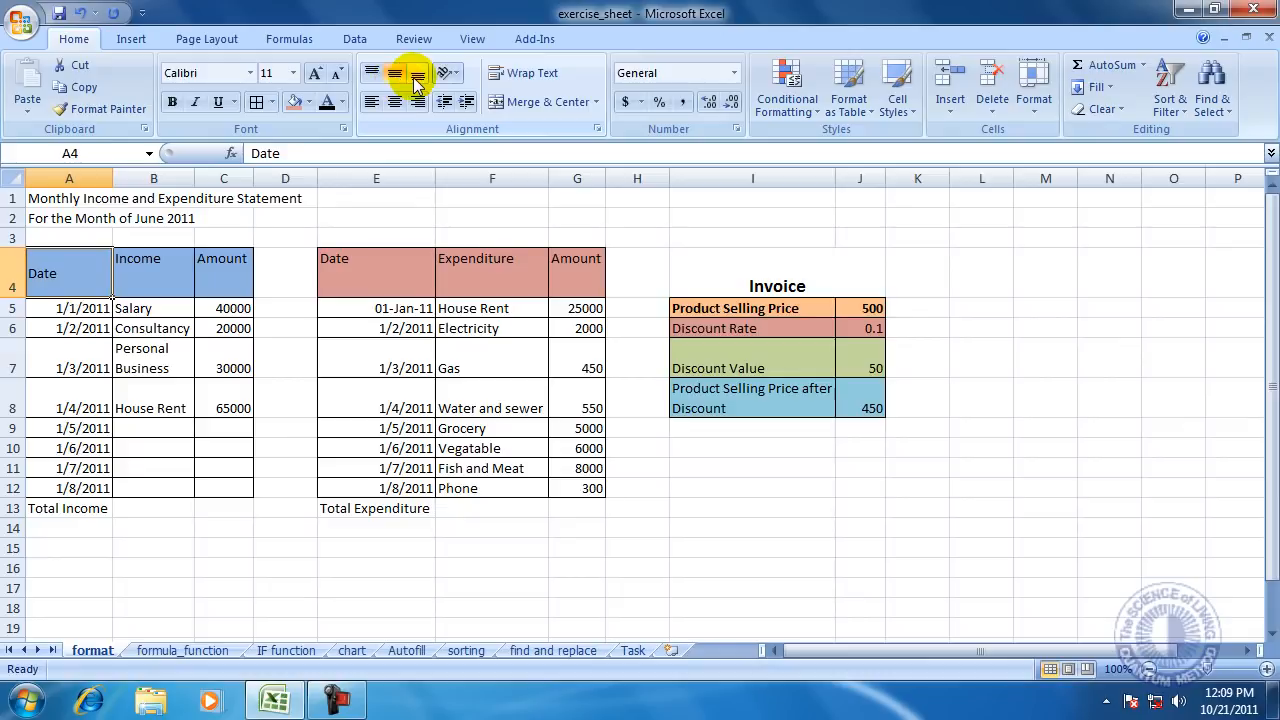
click(417, 80)
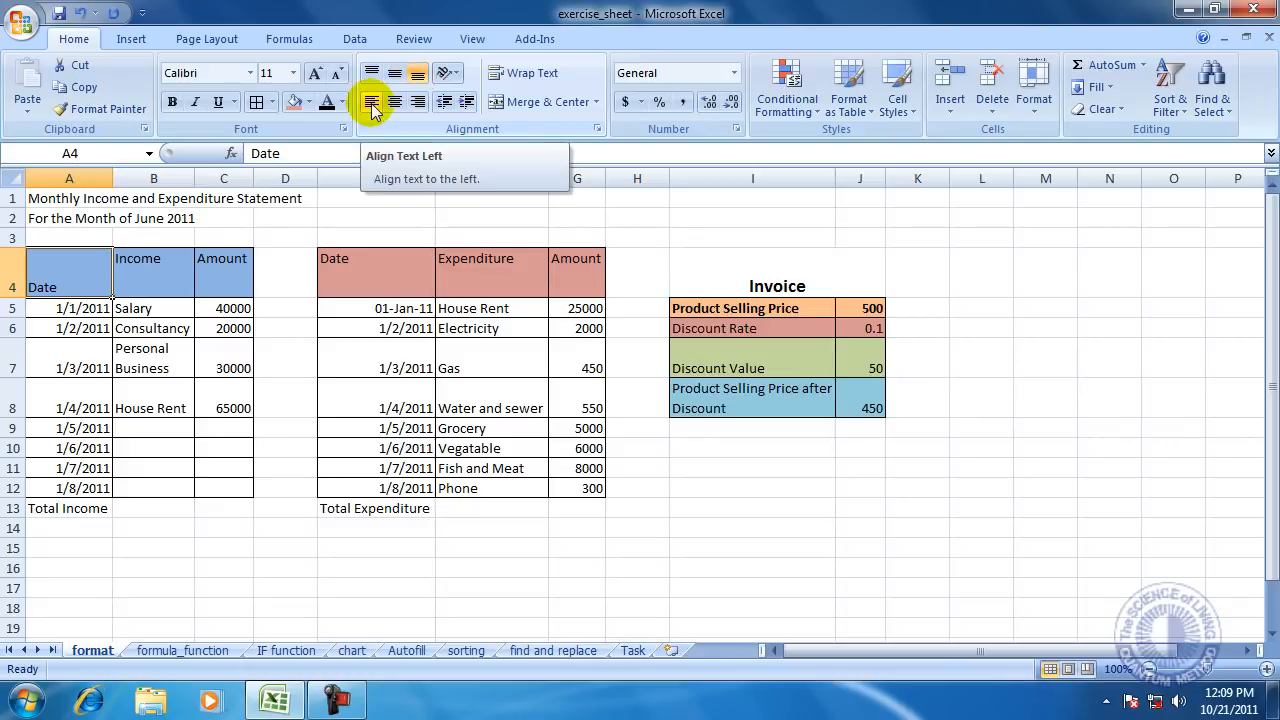
click(371, 104)
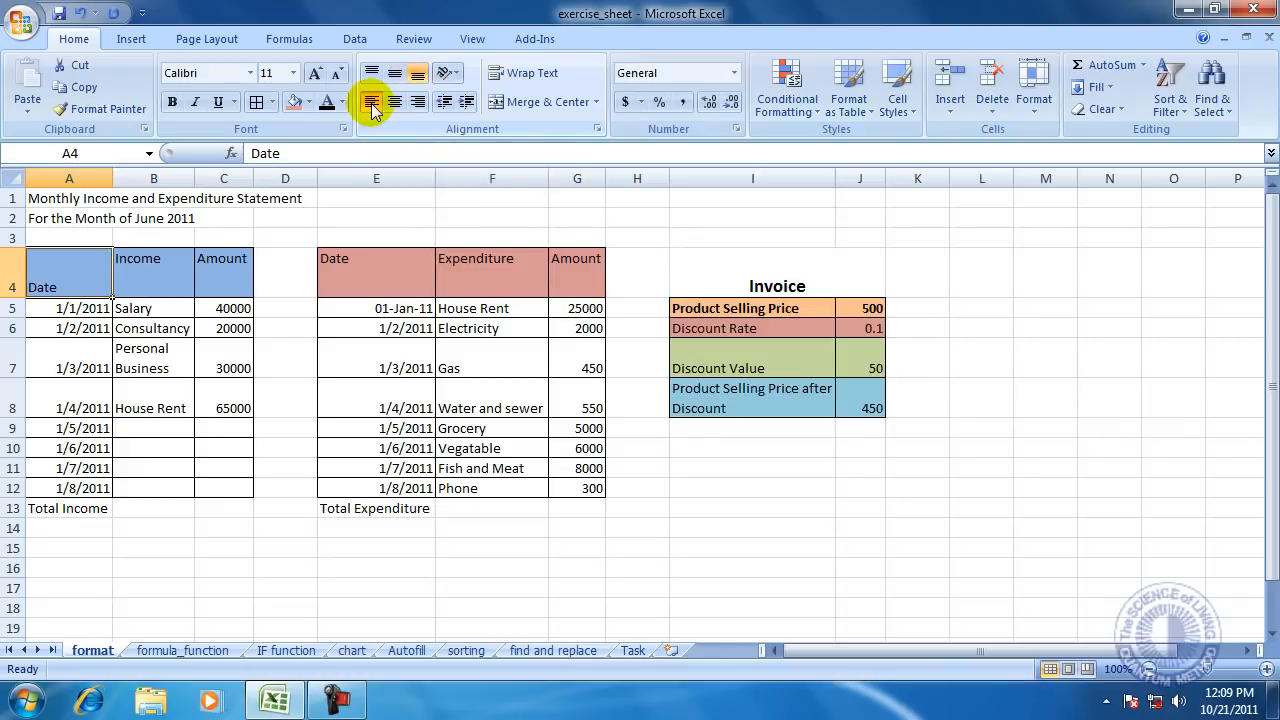
Step: Switch the Date header in A4 to centered and right alignment, and finally align it to the middle and center
click(395, 105)
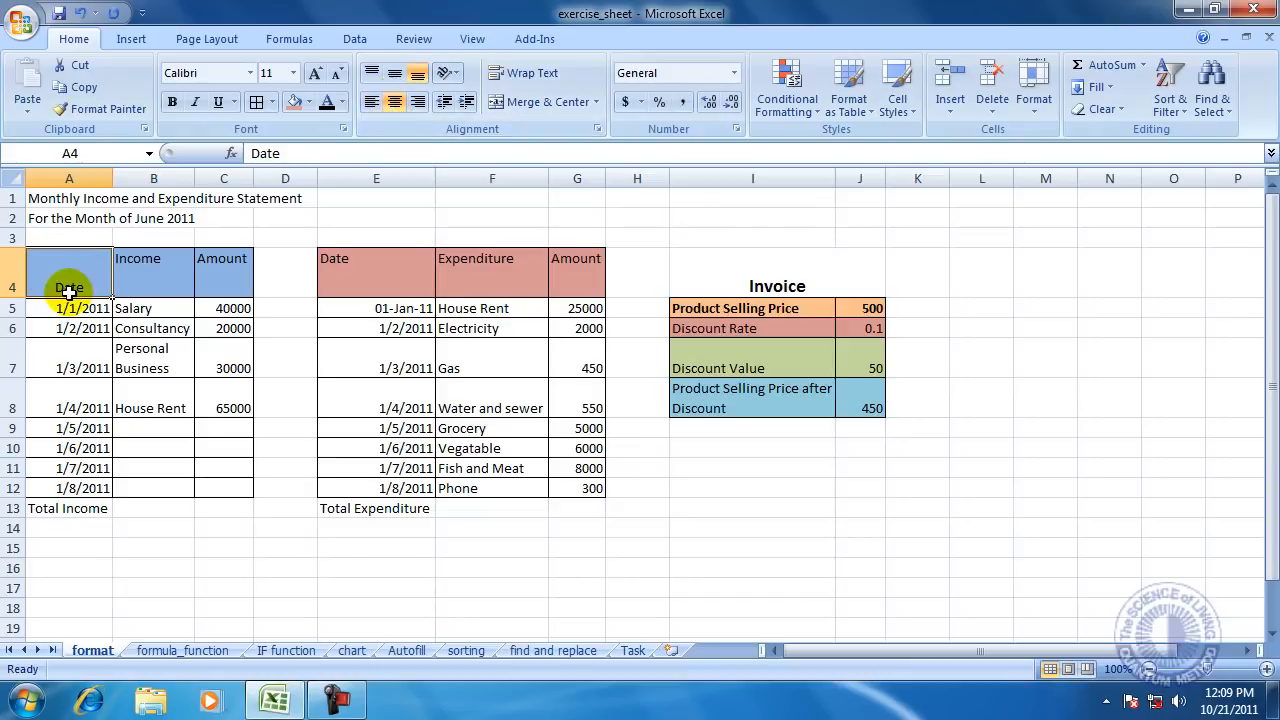
click(416, 105)
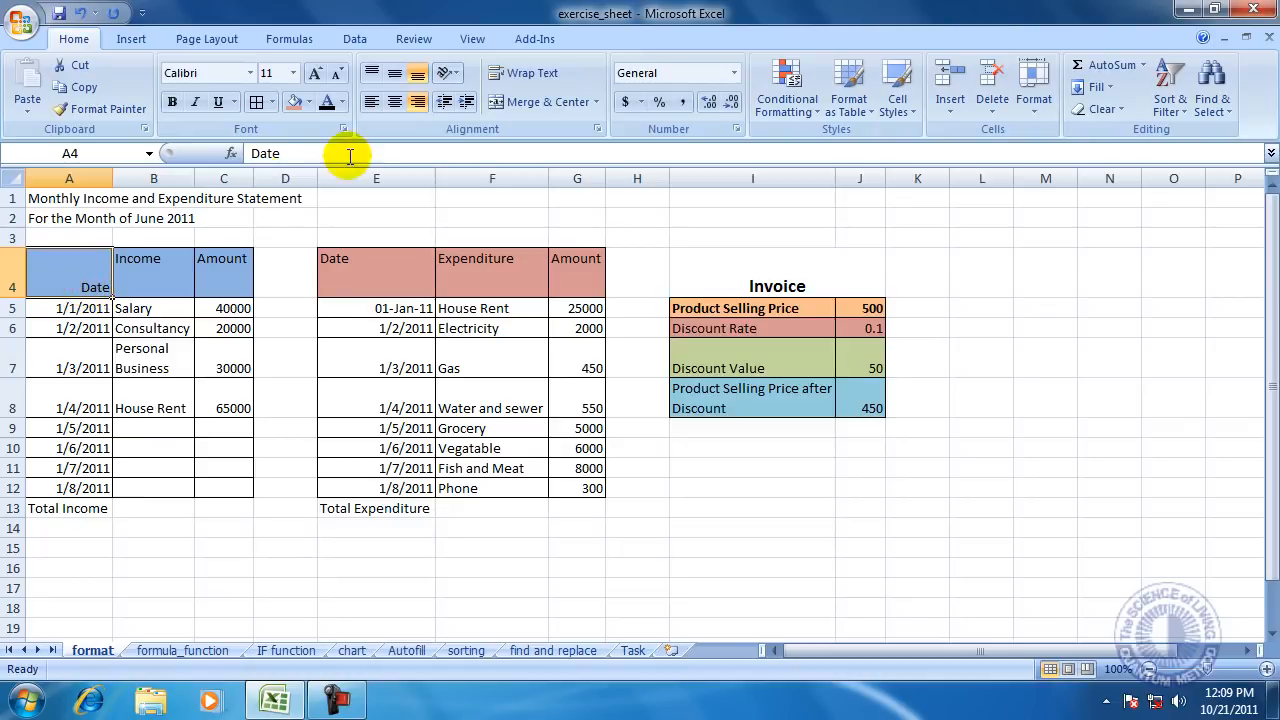
click(395, 75)
click(395, 102)
click(395, 102)
click(395, 102)
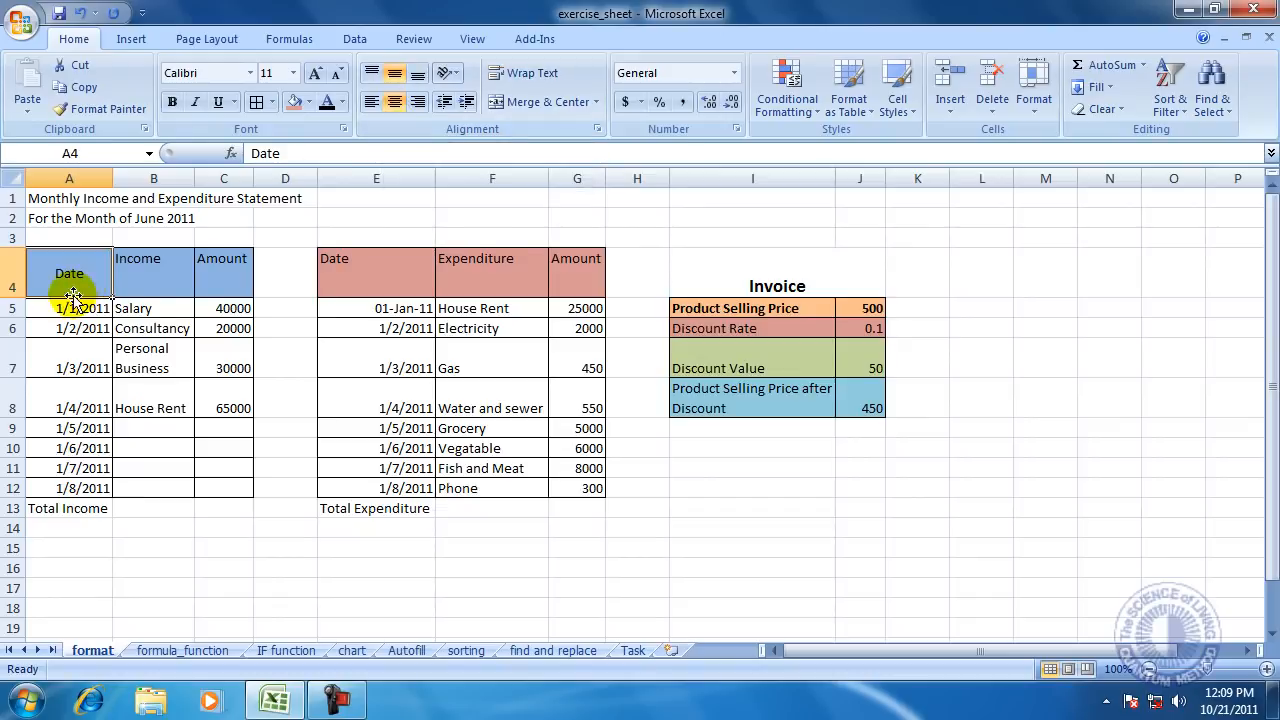
Step: Middle-align and center the income headers in B4:C4 and the expenditure headers in E4:G4
drag(140, 268, 215, 268)
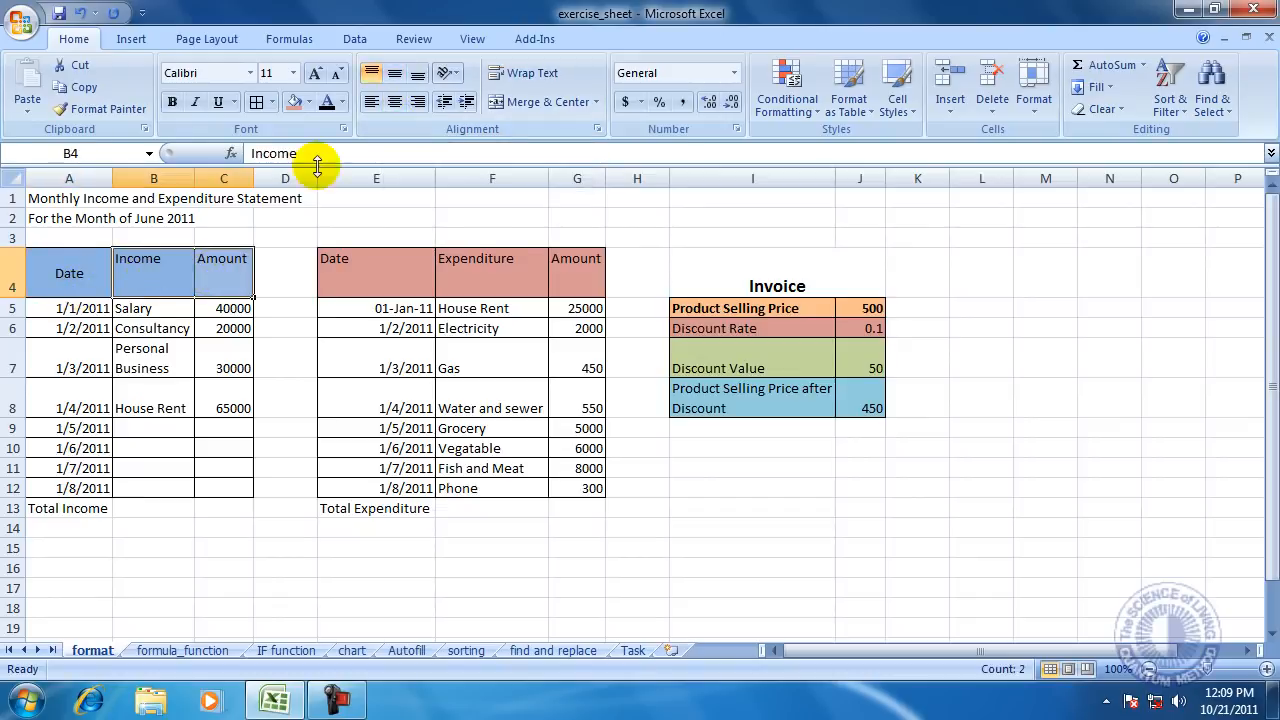
click(395, 75)
click(395, 102)
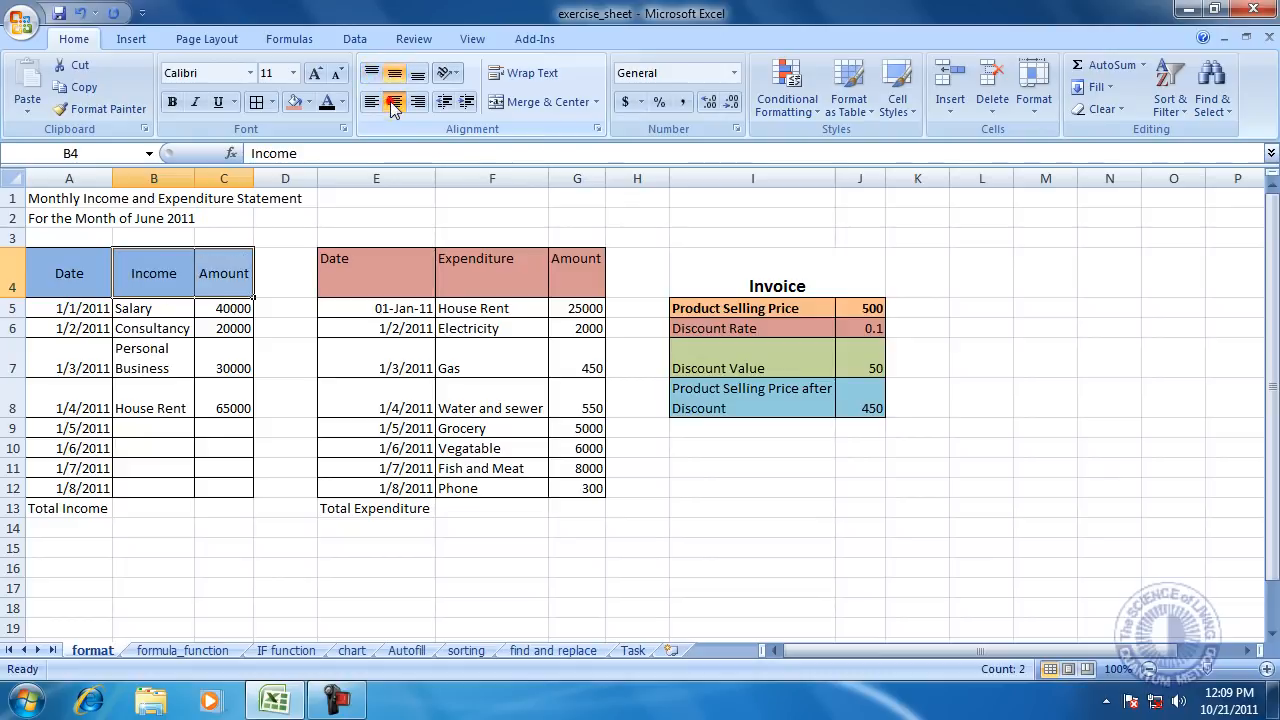
drag(378, 286, 558, 281)
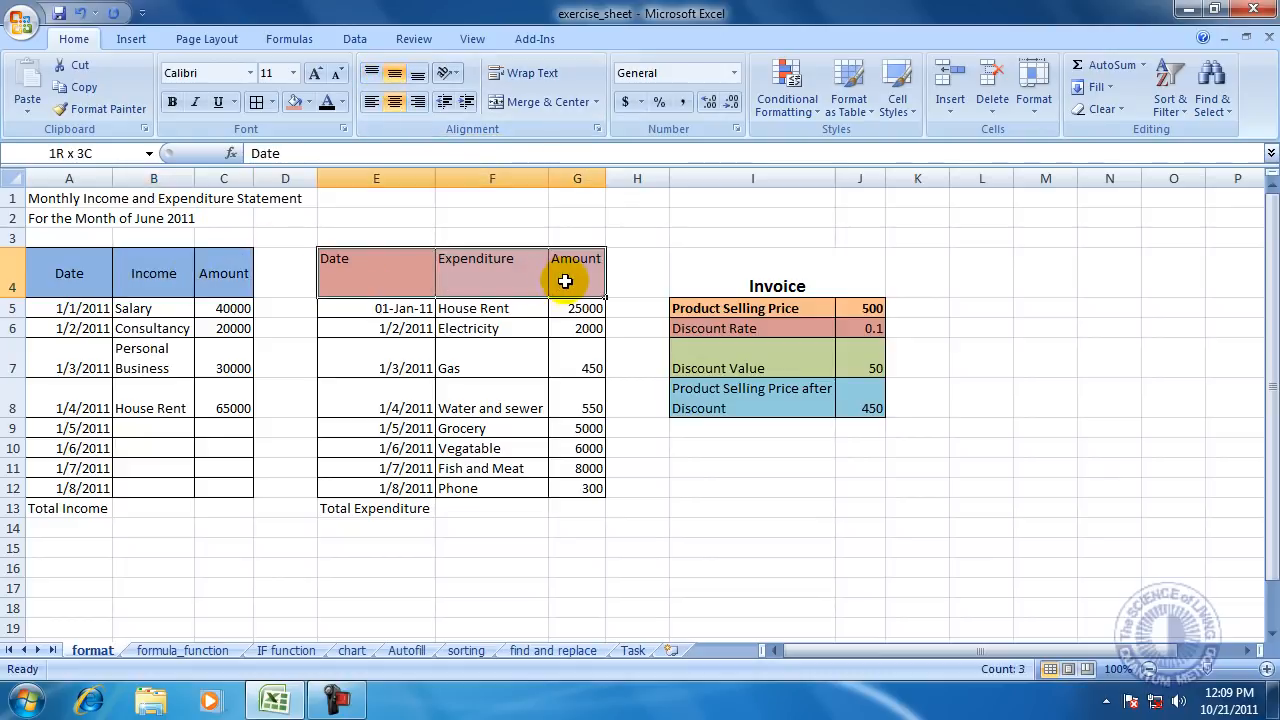
click(395, 73)
click(395, 102)
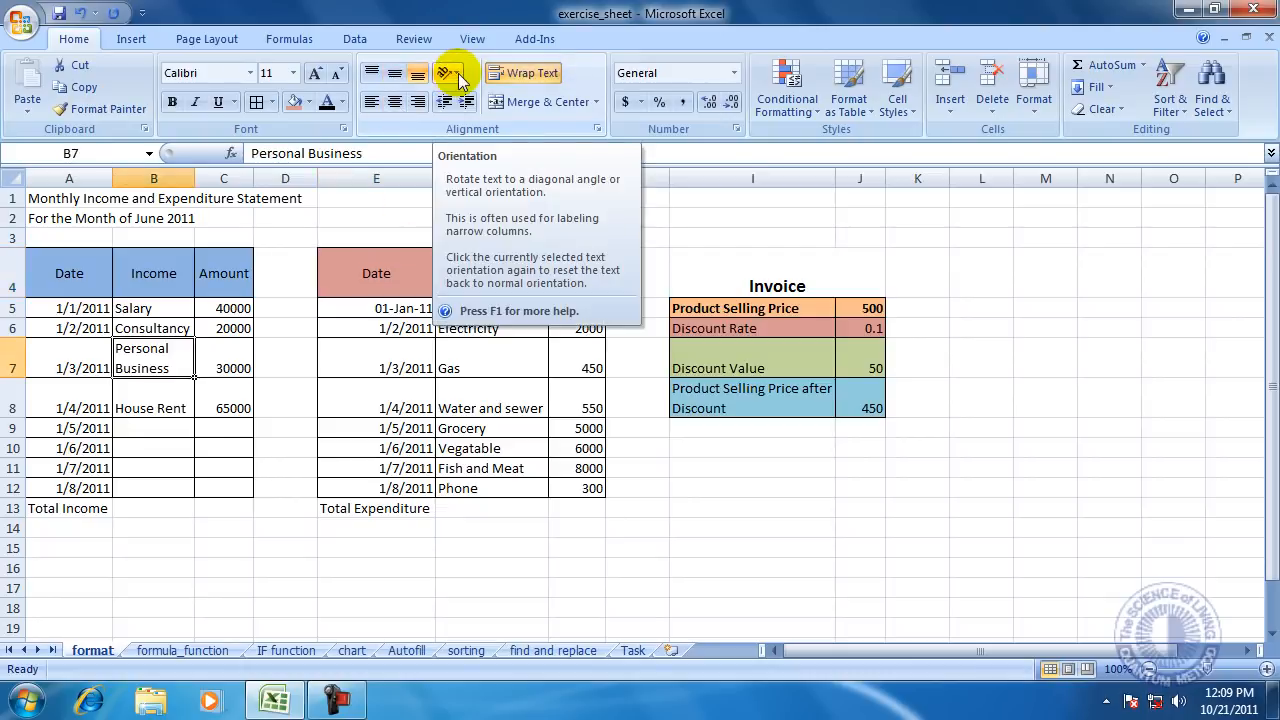
click(309, 404)
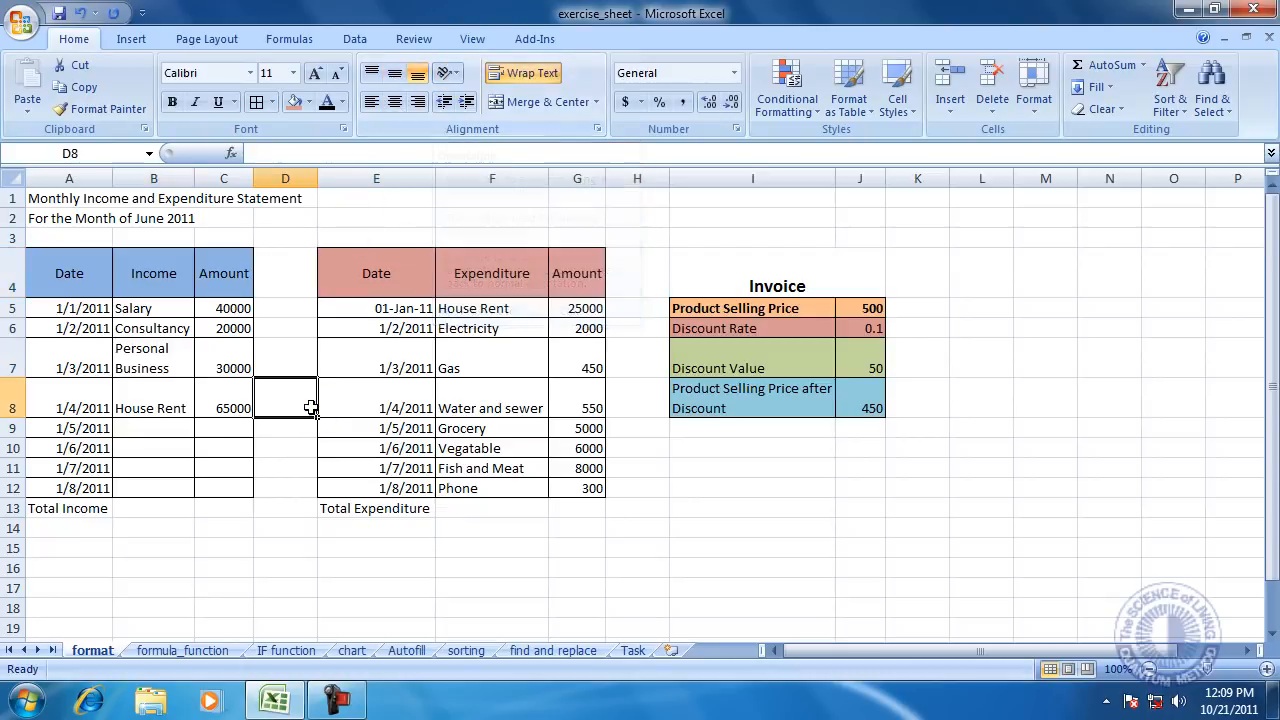
Step: Apply the Angle Counterclockwise orientation to the Date header in A4 and remove it again, twice
click(71, 280)
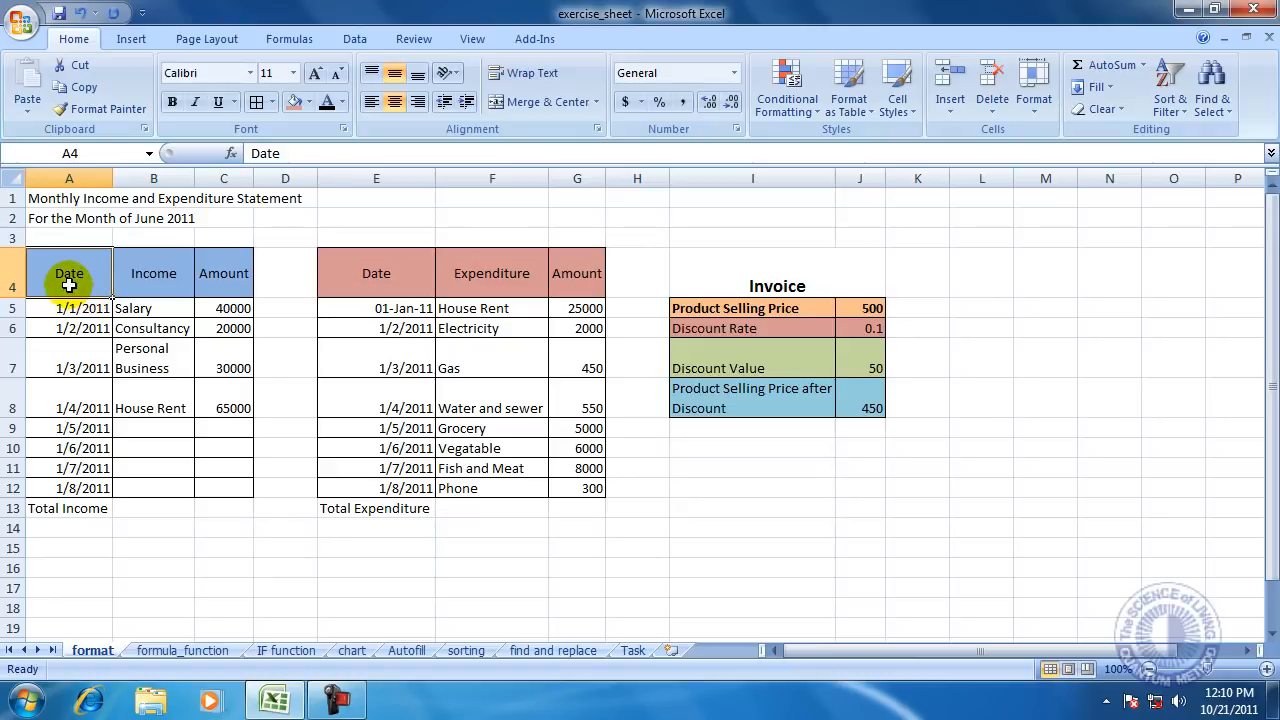
click(455, 74)
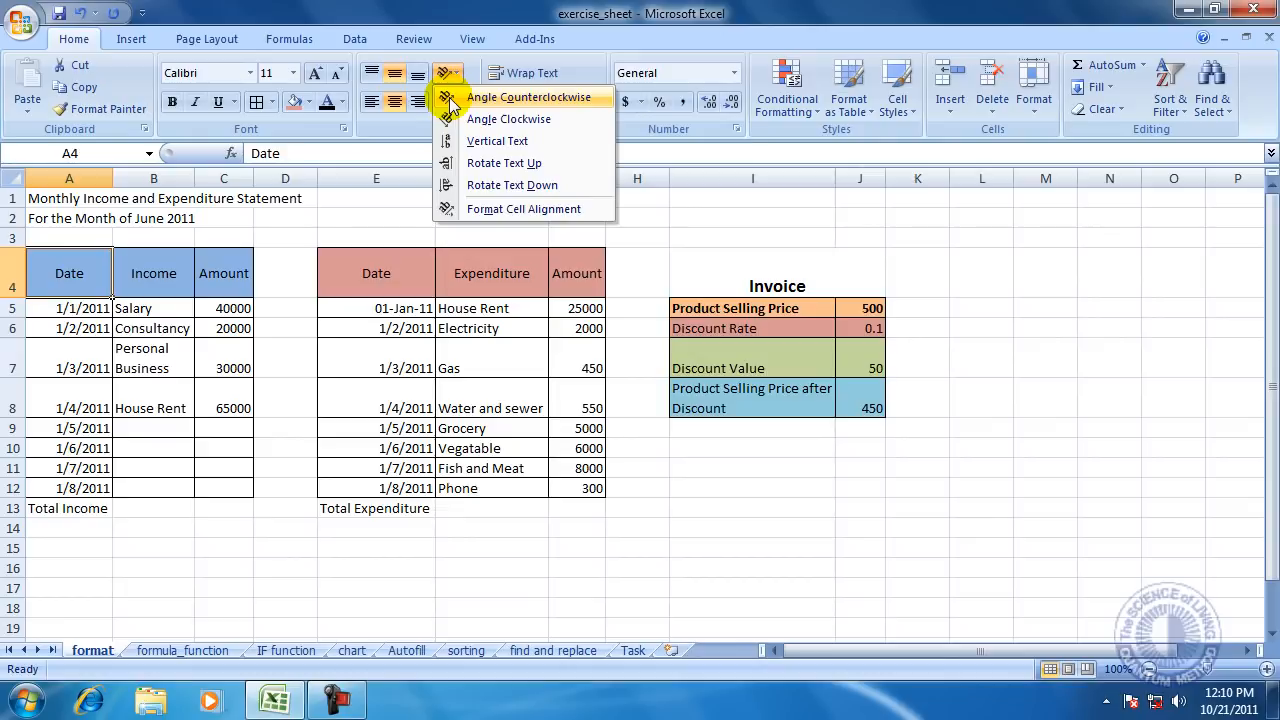
click(451, 100)
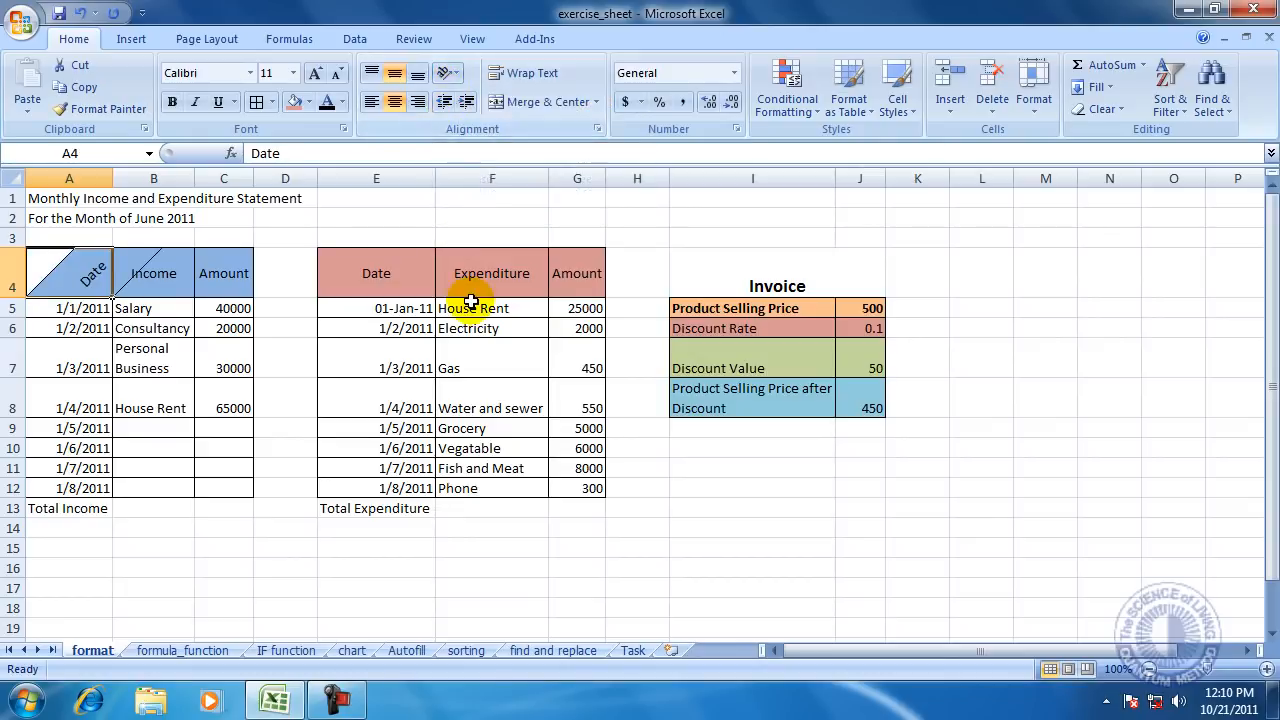
click(452, 74)
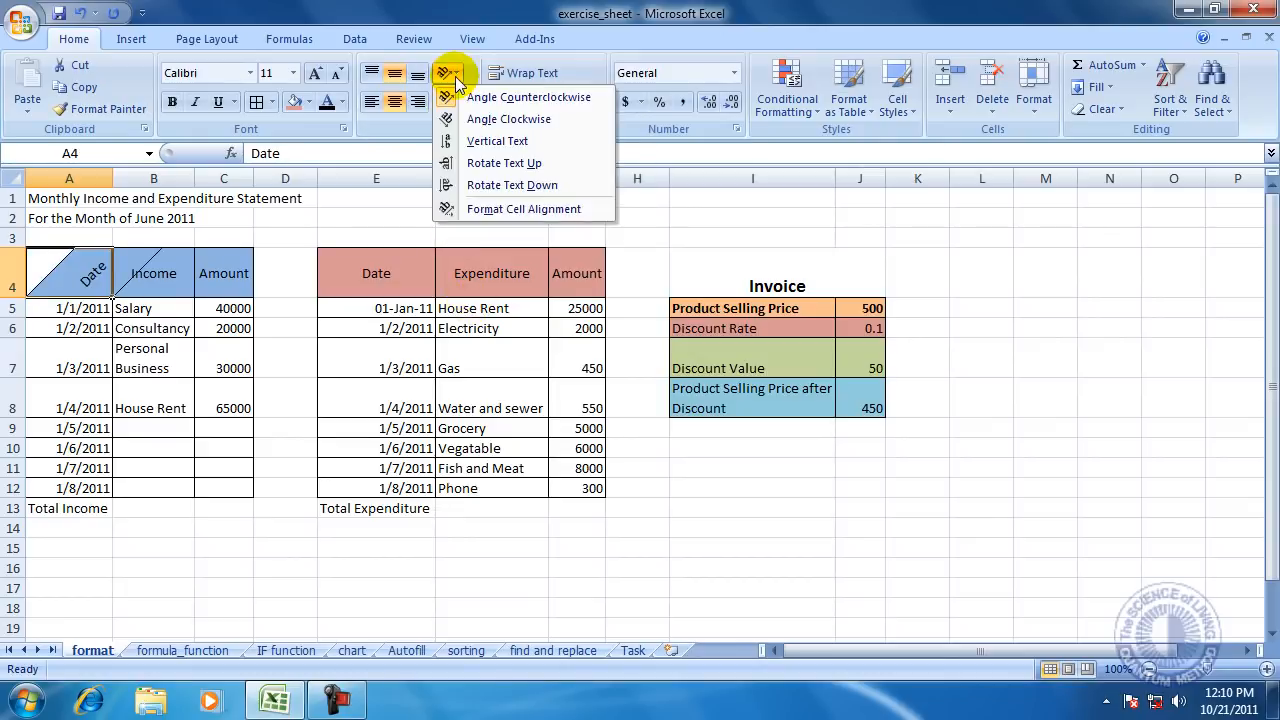
click(451, 97)
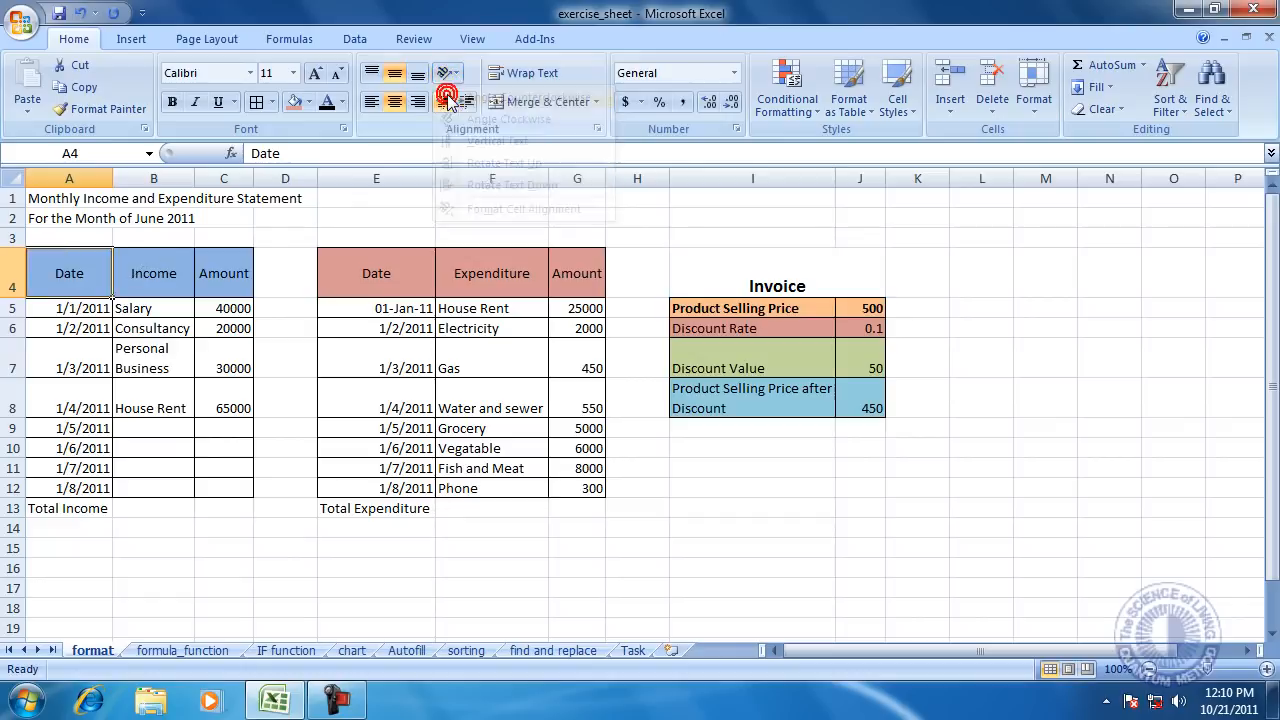
click(449, 76)
click(448, 97)
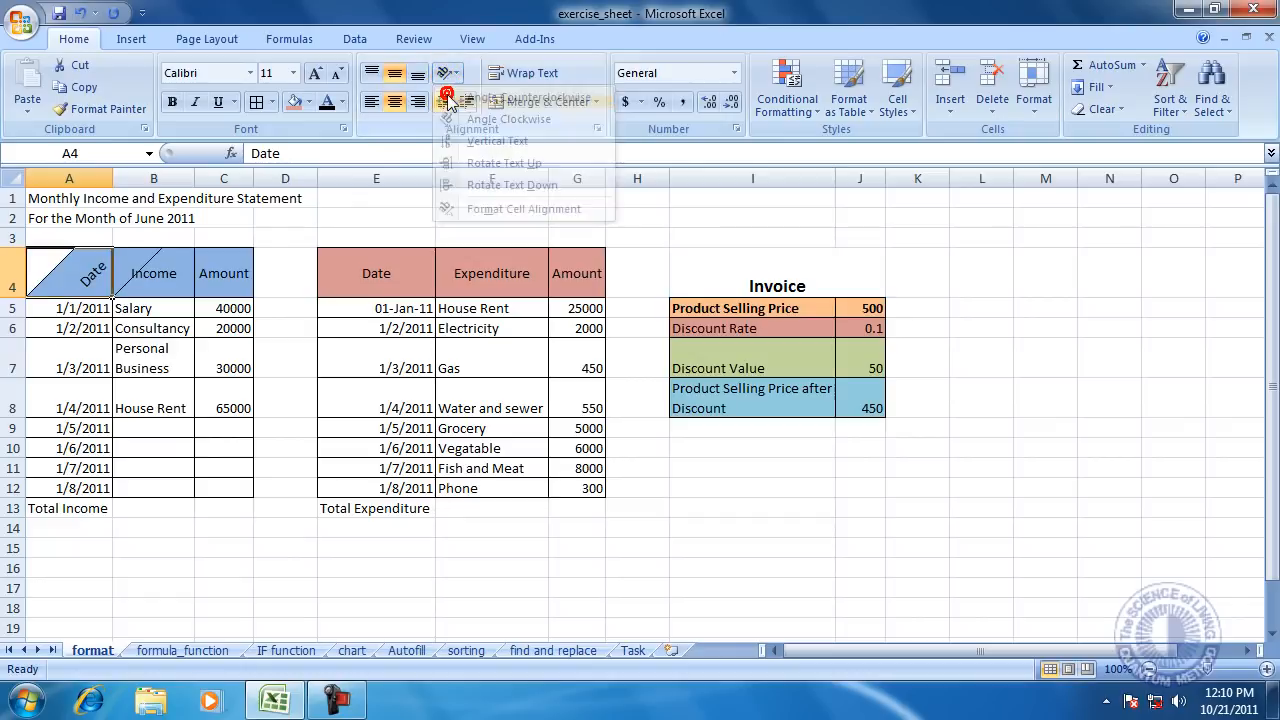
click(451, 75)
click(449, 97)
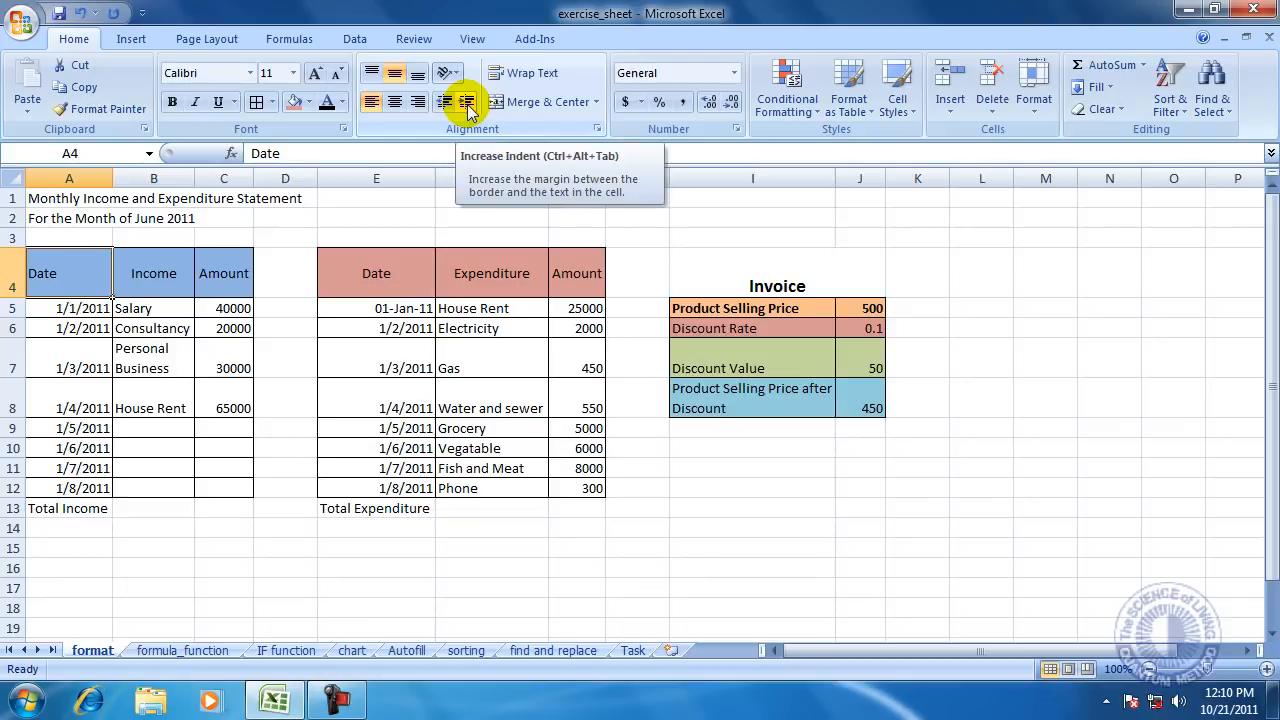
Step: Increase the indent of the Date header in A4 and decrease it back to the cell's left edge
click(467, 104)
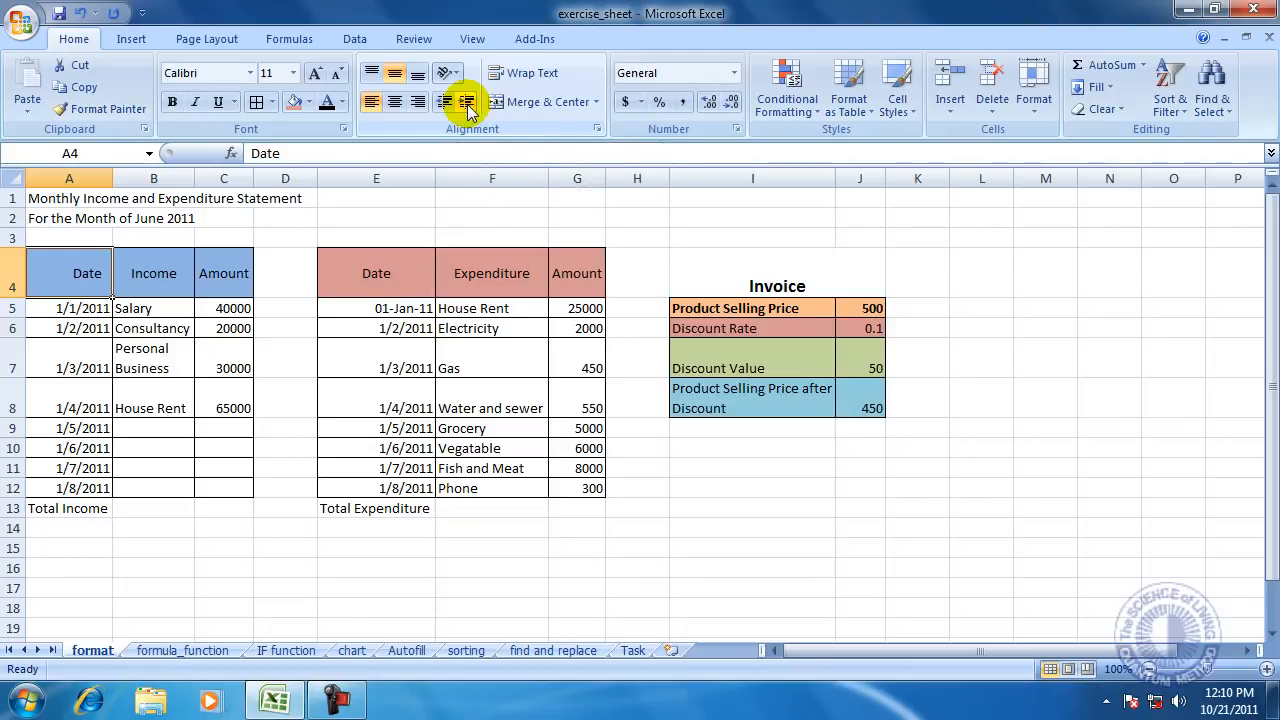
click(447, 104)
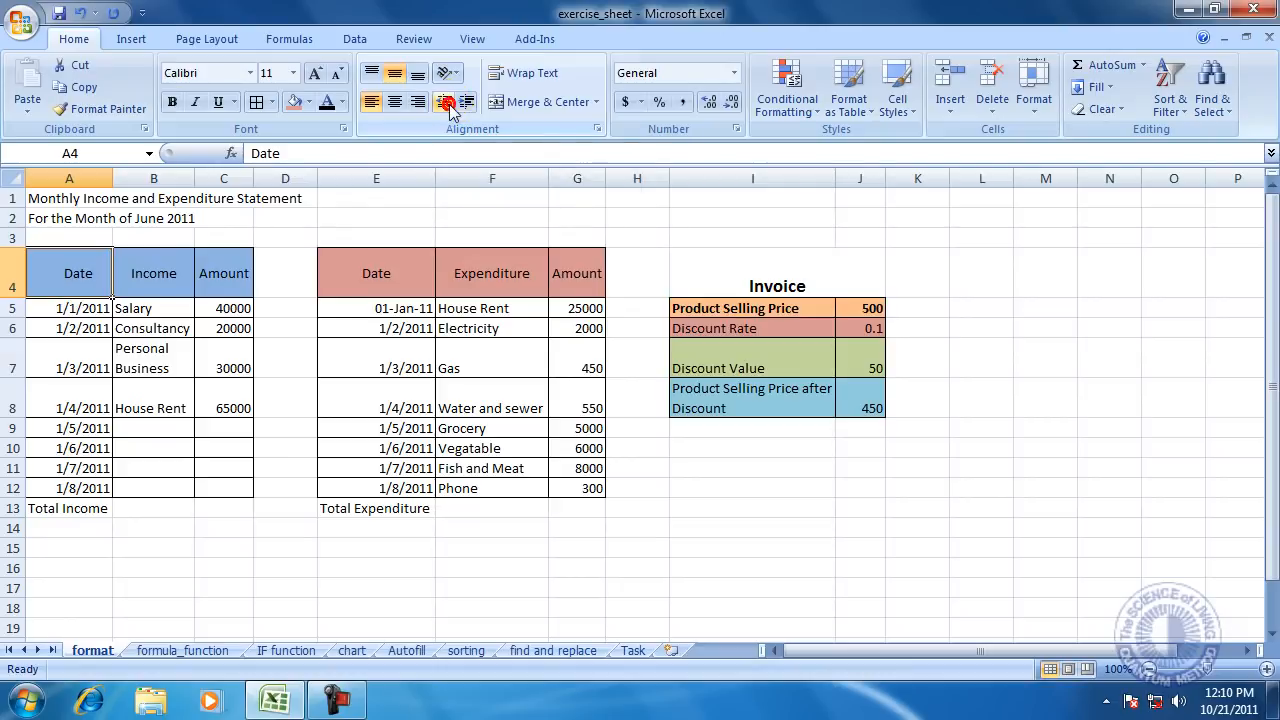
click(448, 106)
click(448, 106)
click(448, 106)
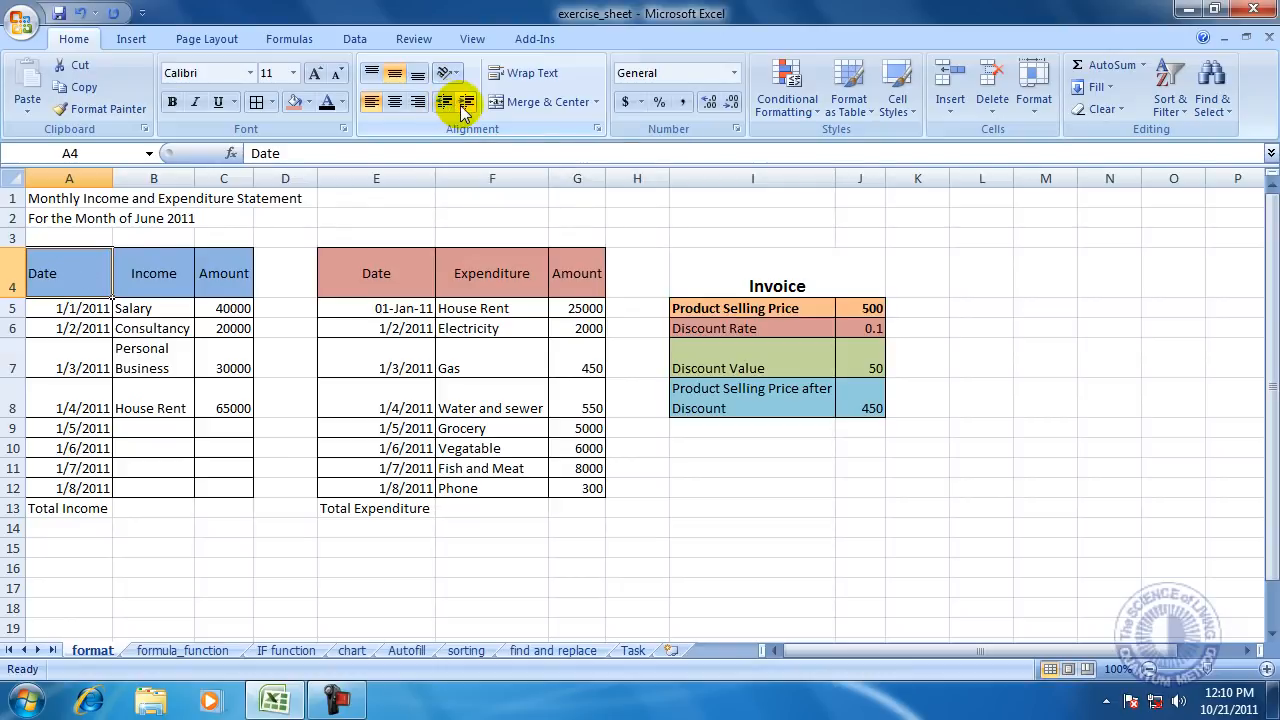
click(409, 302)
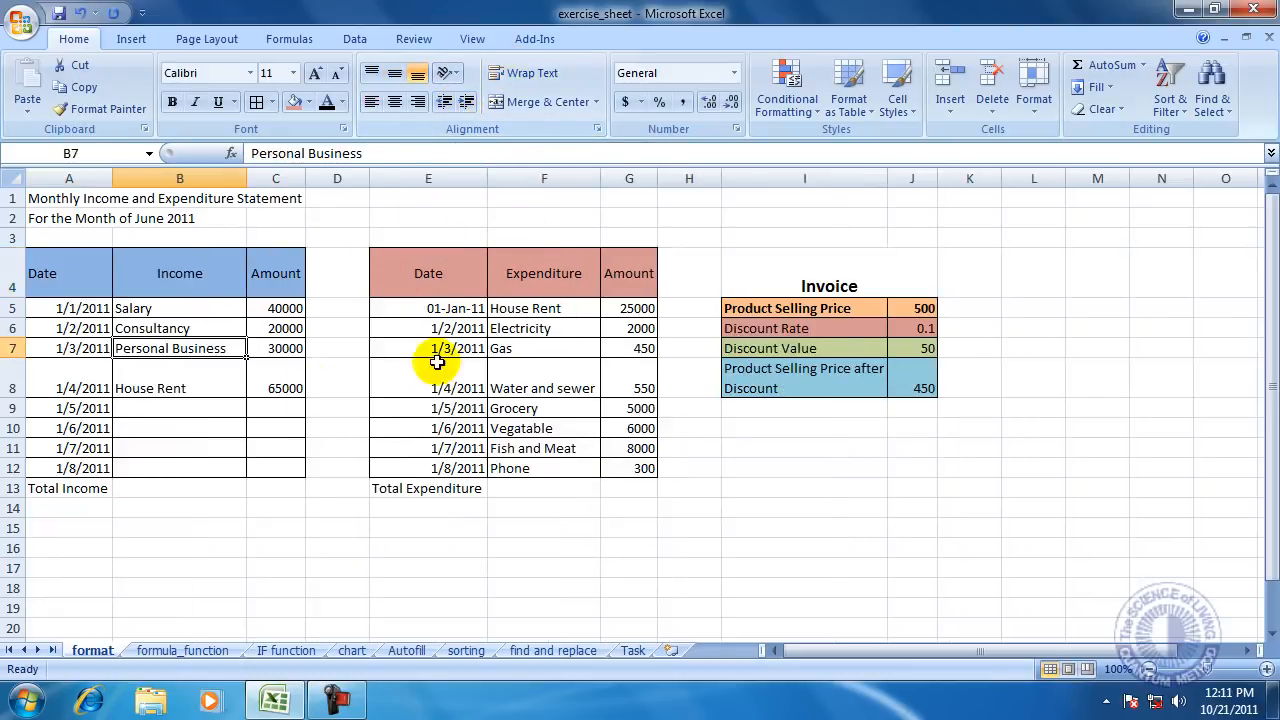
Step: Narrow column B and wrap the Personal Business text in B7 onto two lines
click(215, 530)
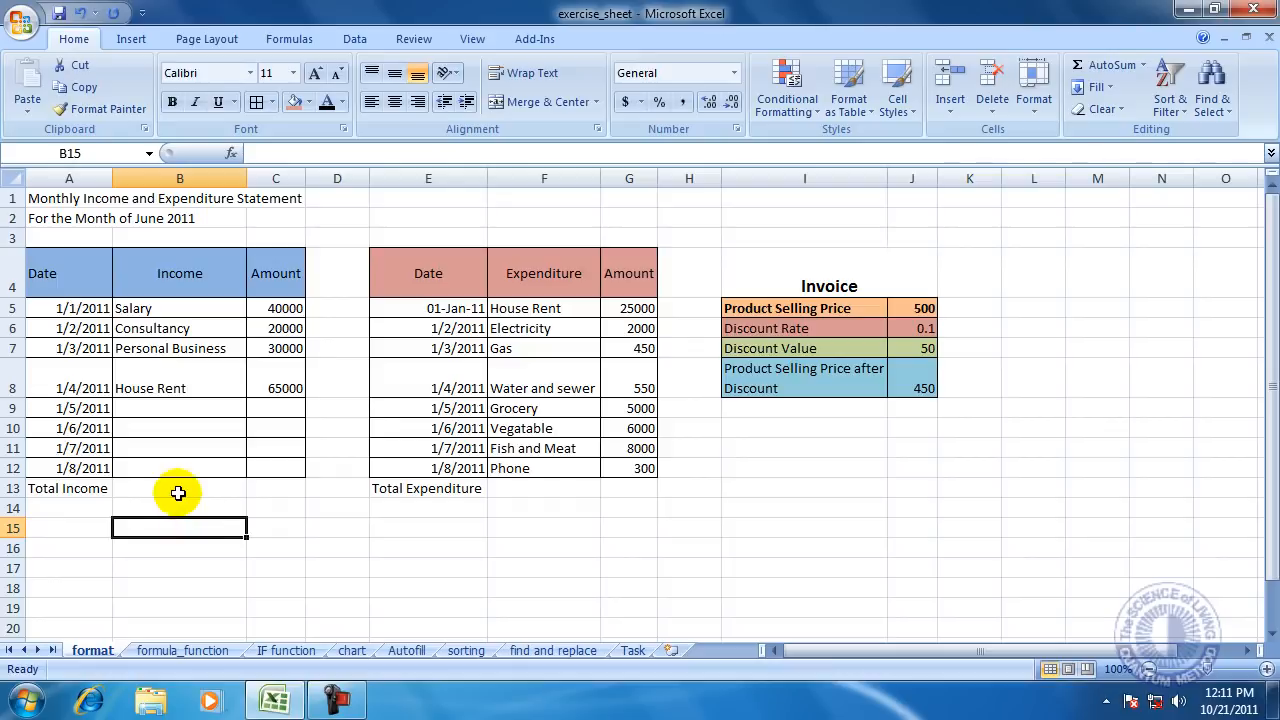
drag(246, 178, 196, 192)
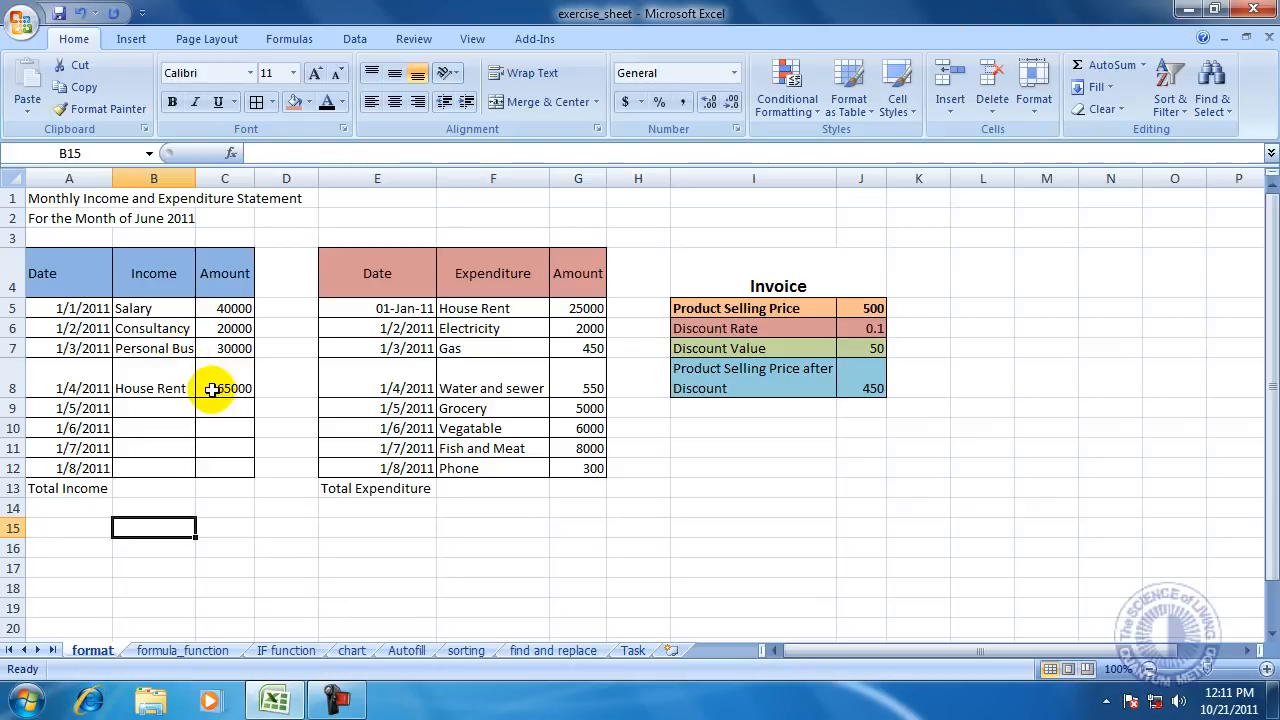
click(155, 349)
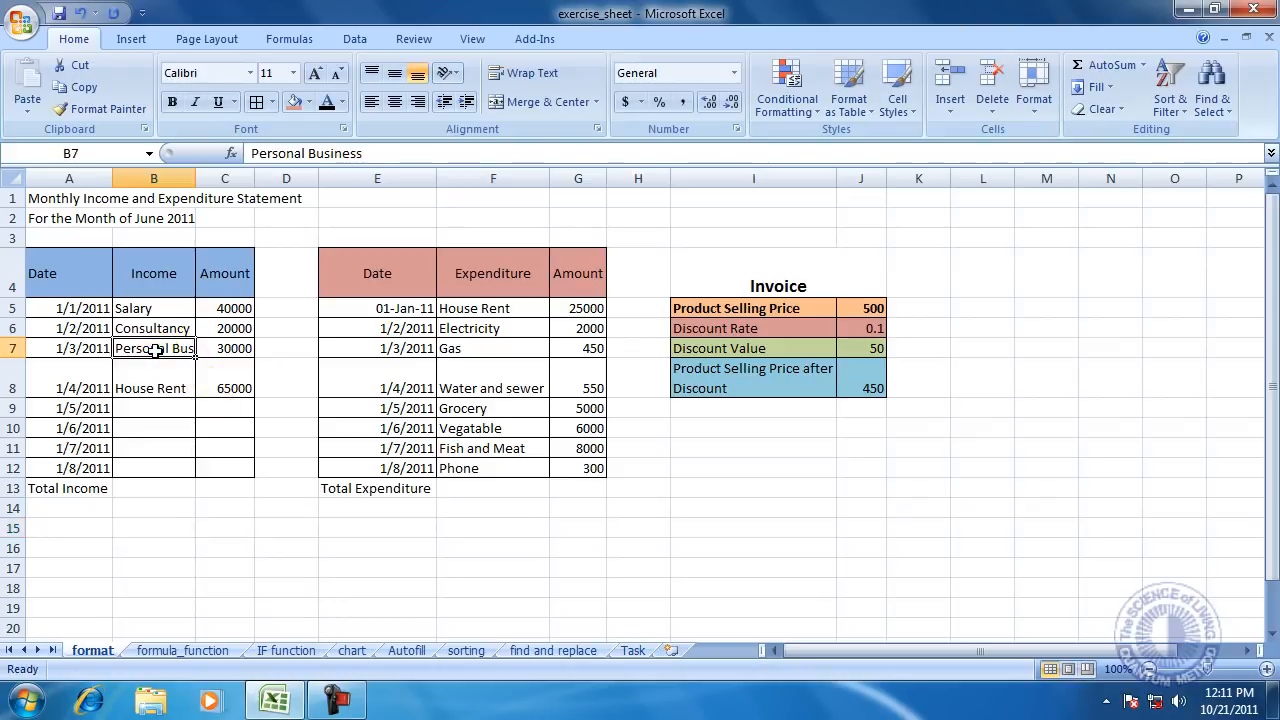
click(532, 74)
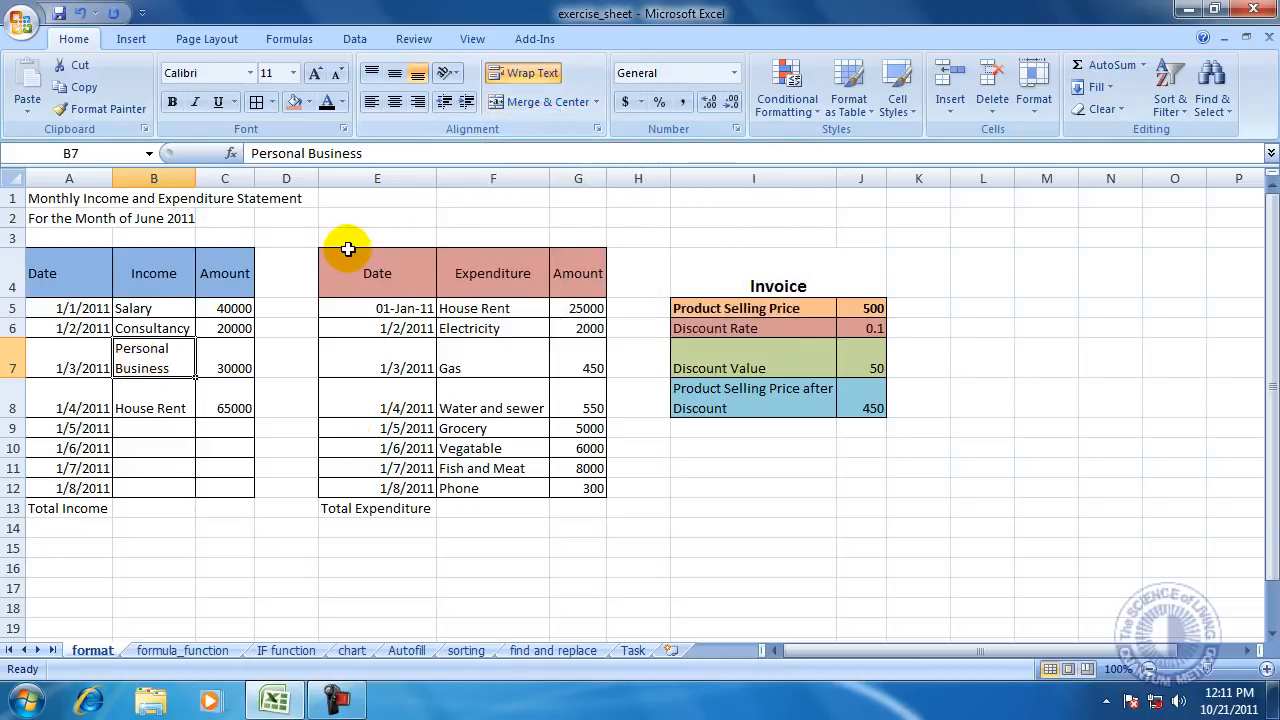
click(268, 607)
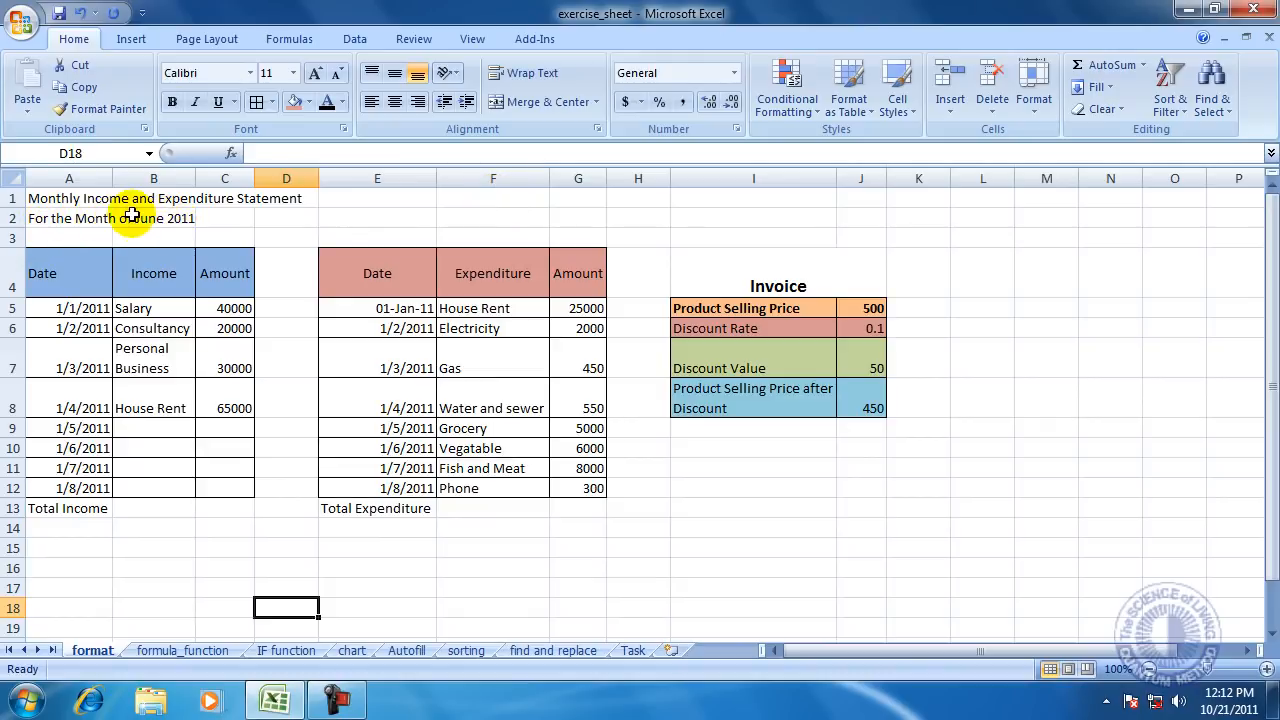
Step: Merge and center the statement title across A1:G1 and the month line across A2:G2
click(62, 200)
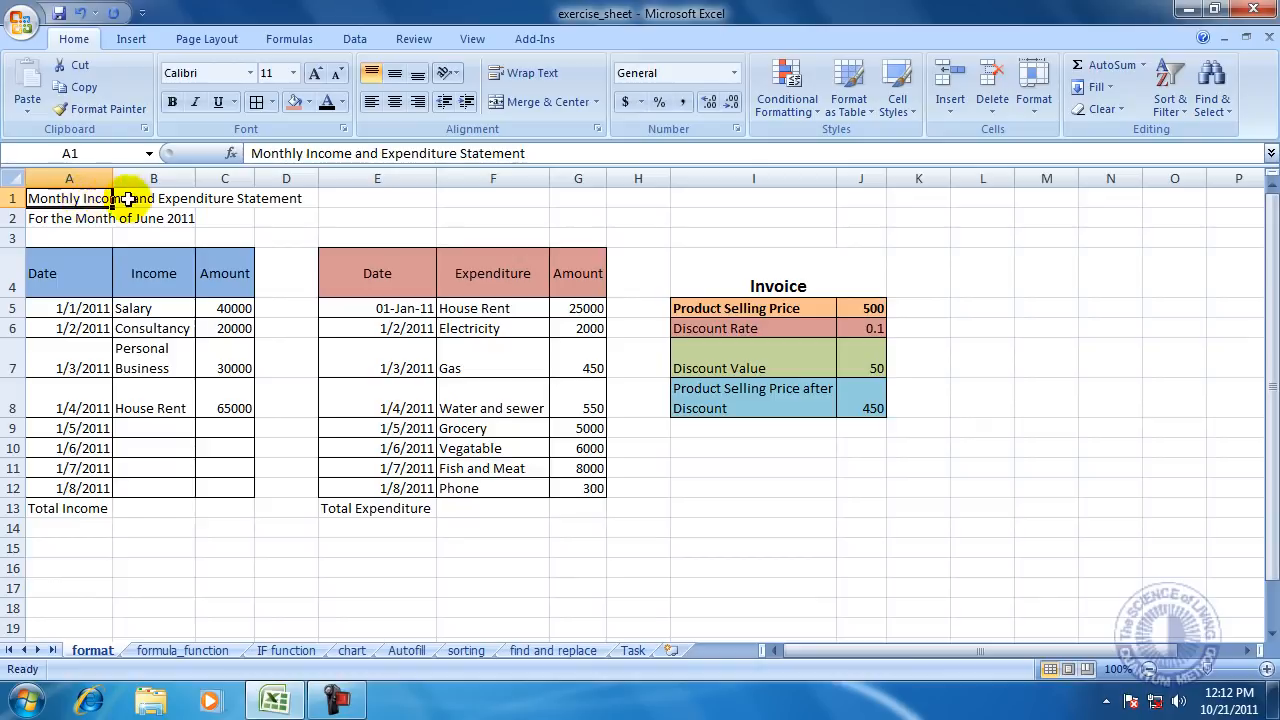
click(294, 598)
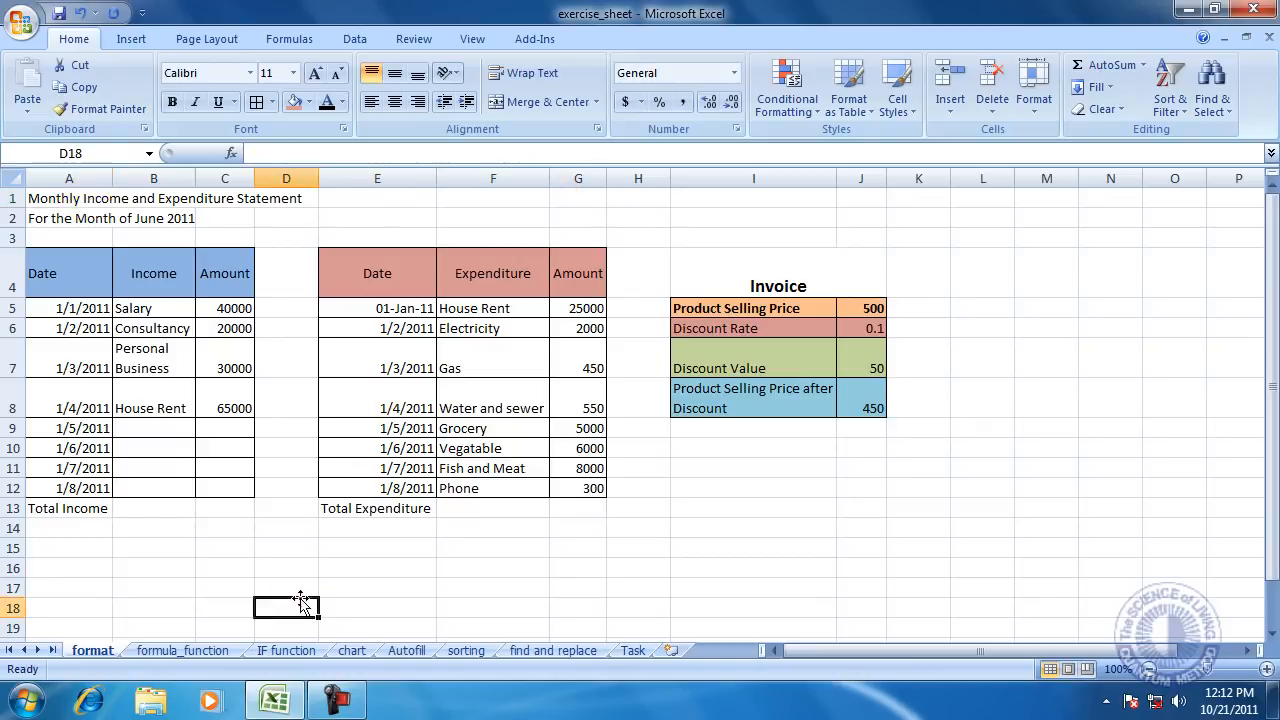
drag(57, 198, 568, 197)
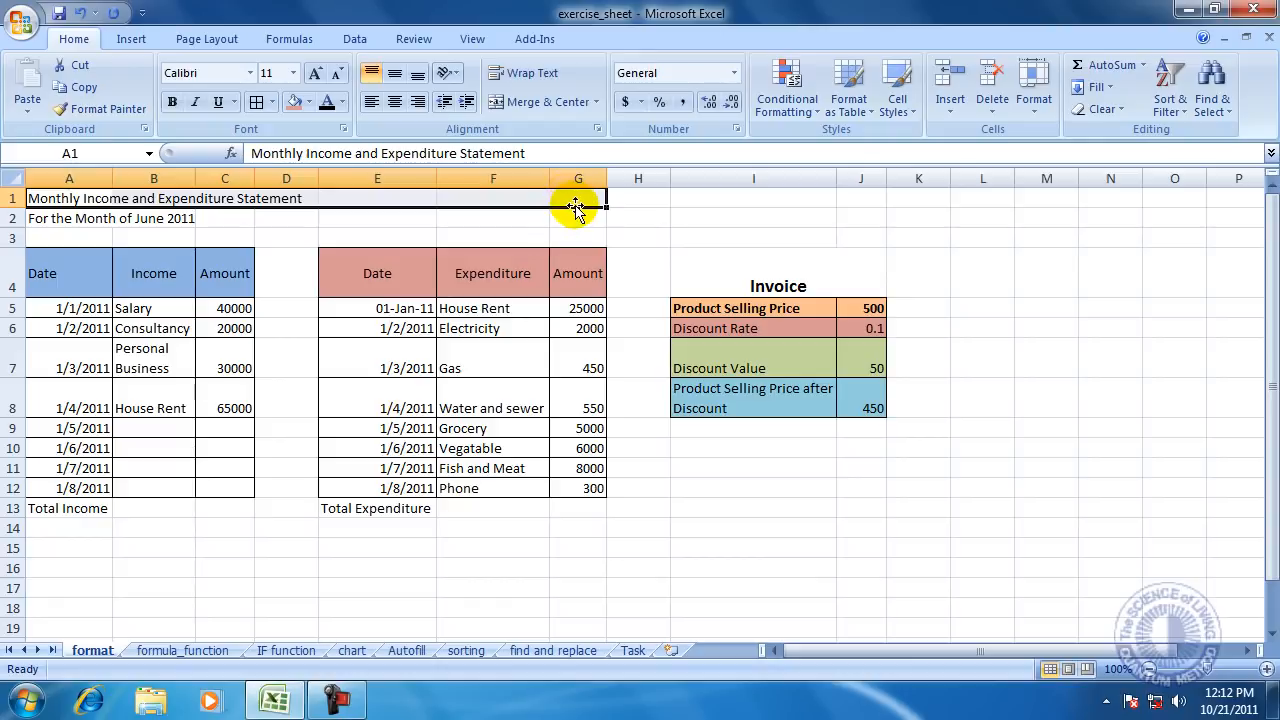
click(555, 102)
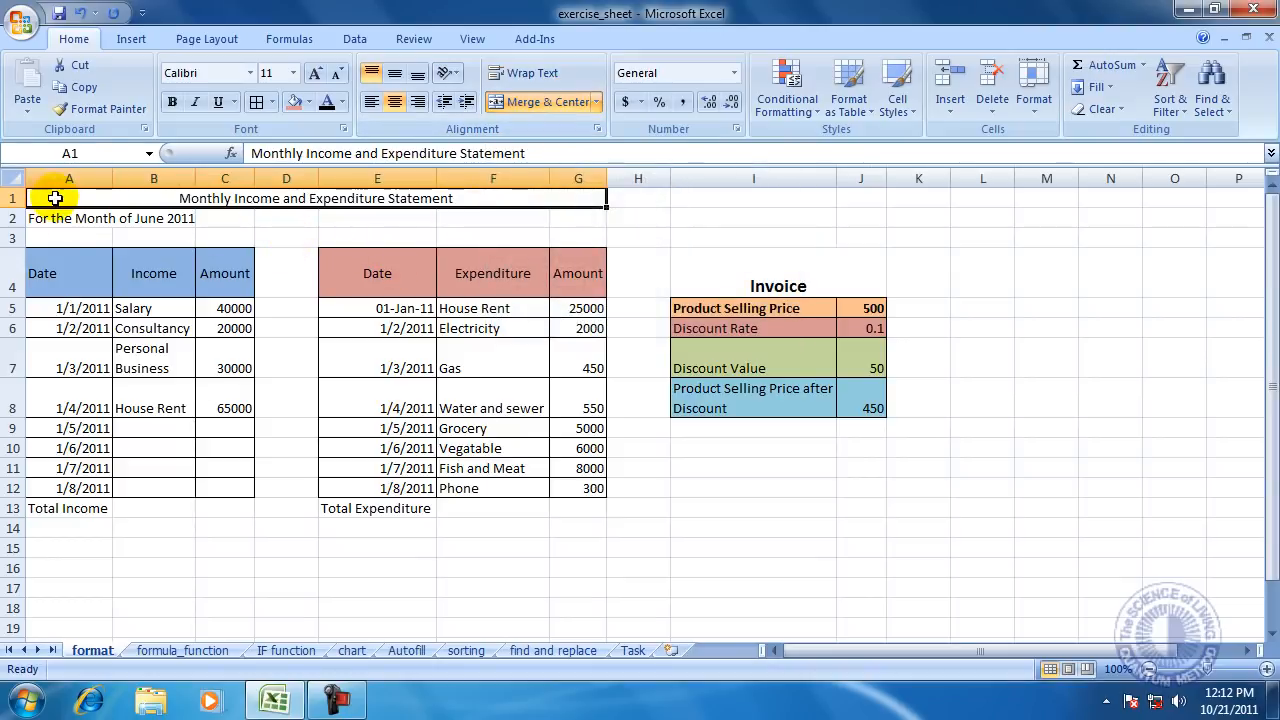
click(266, 548)
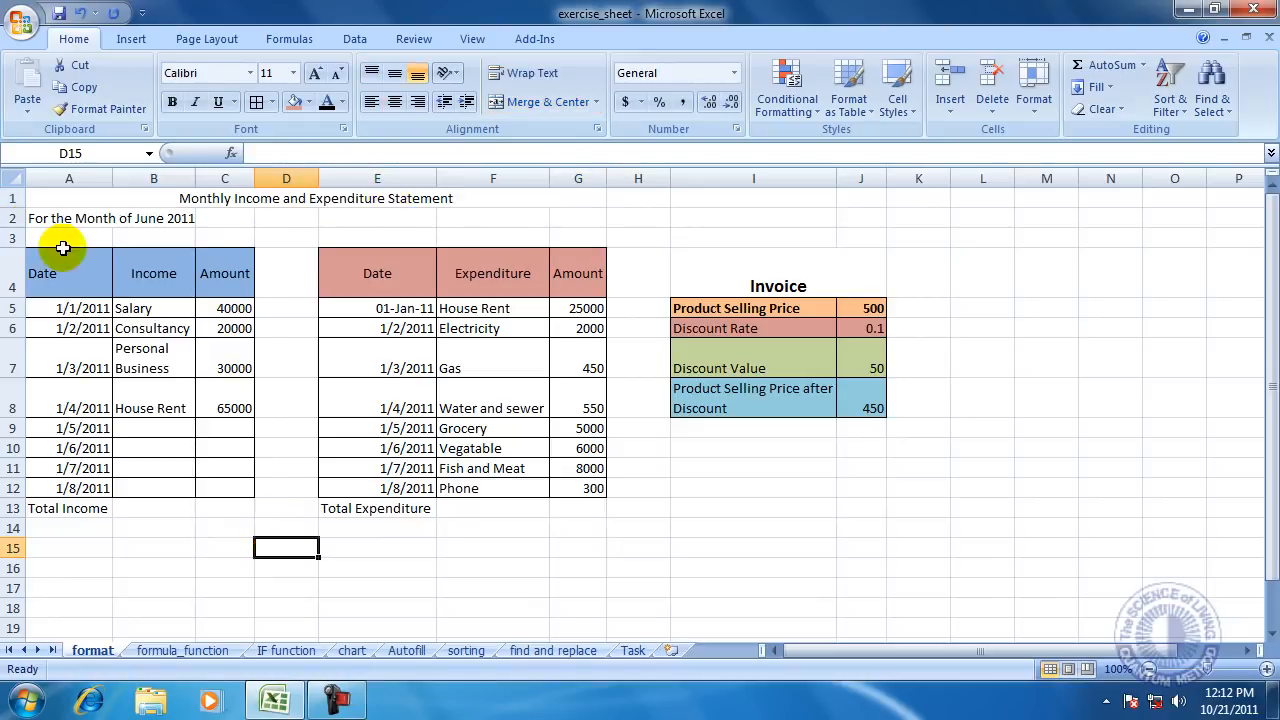
drag(30, 218, 568, 216)
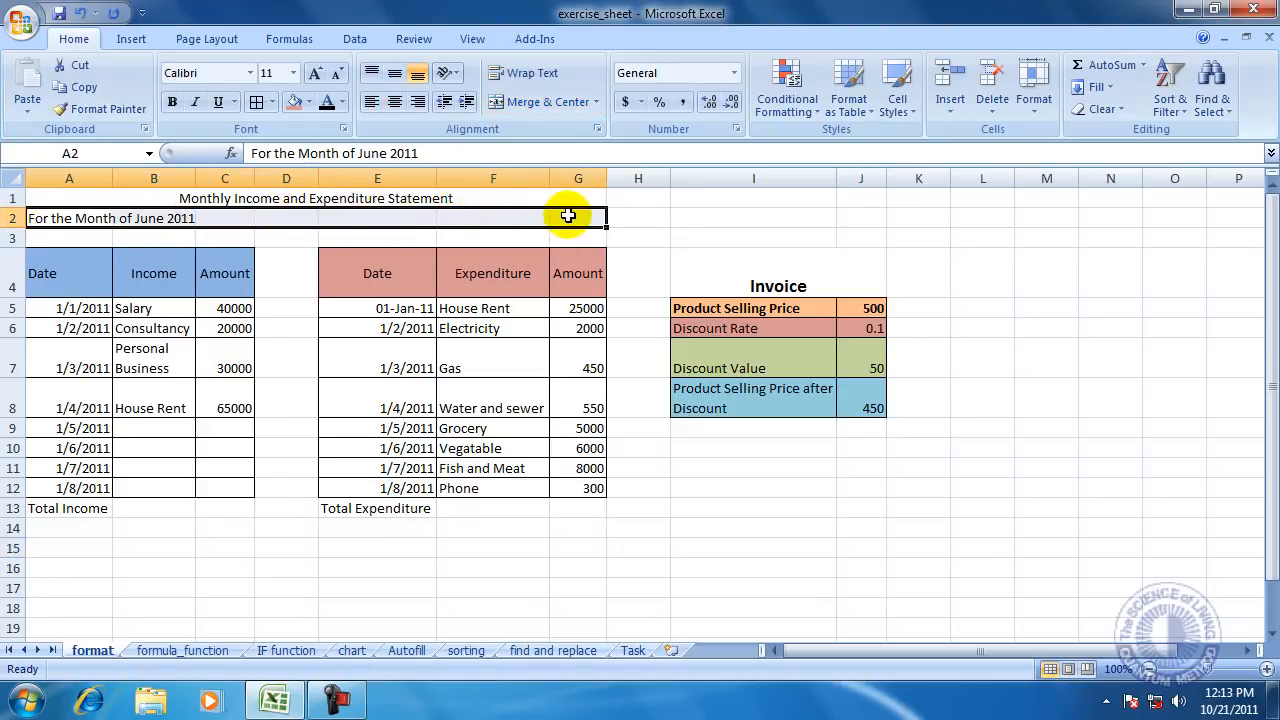
click(537, 105)
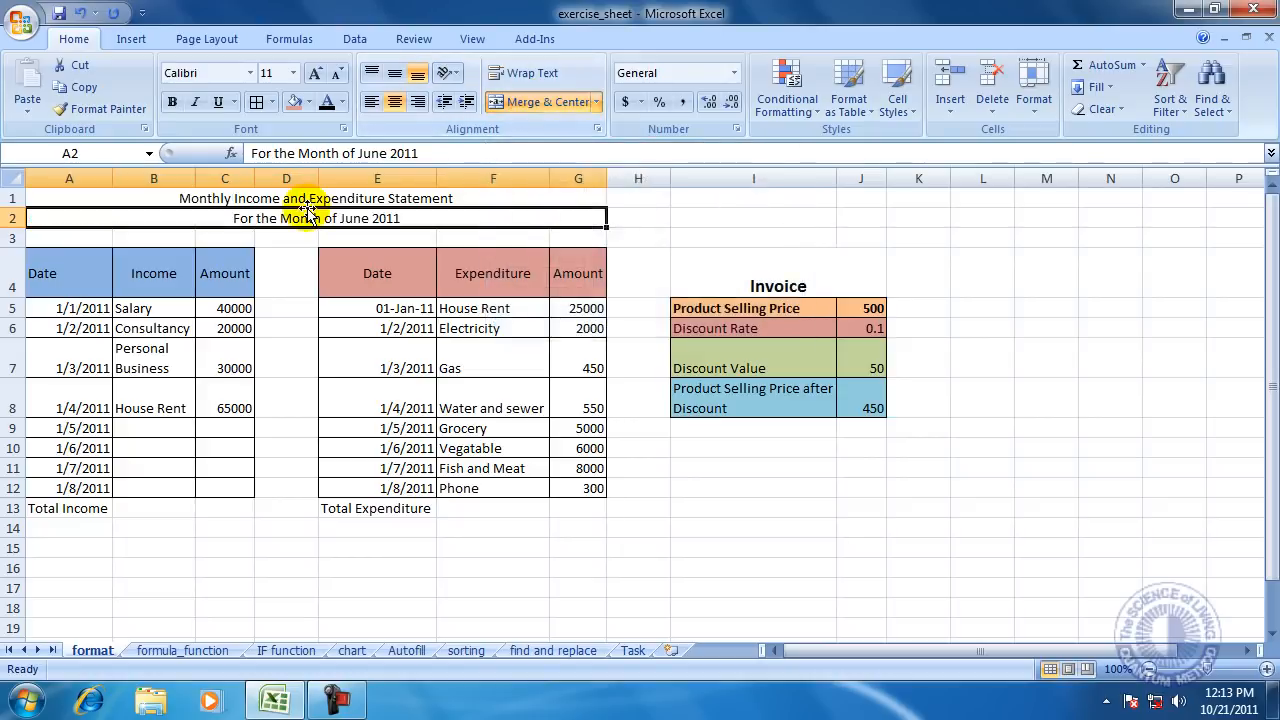
click(282, 601)
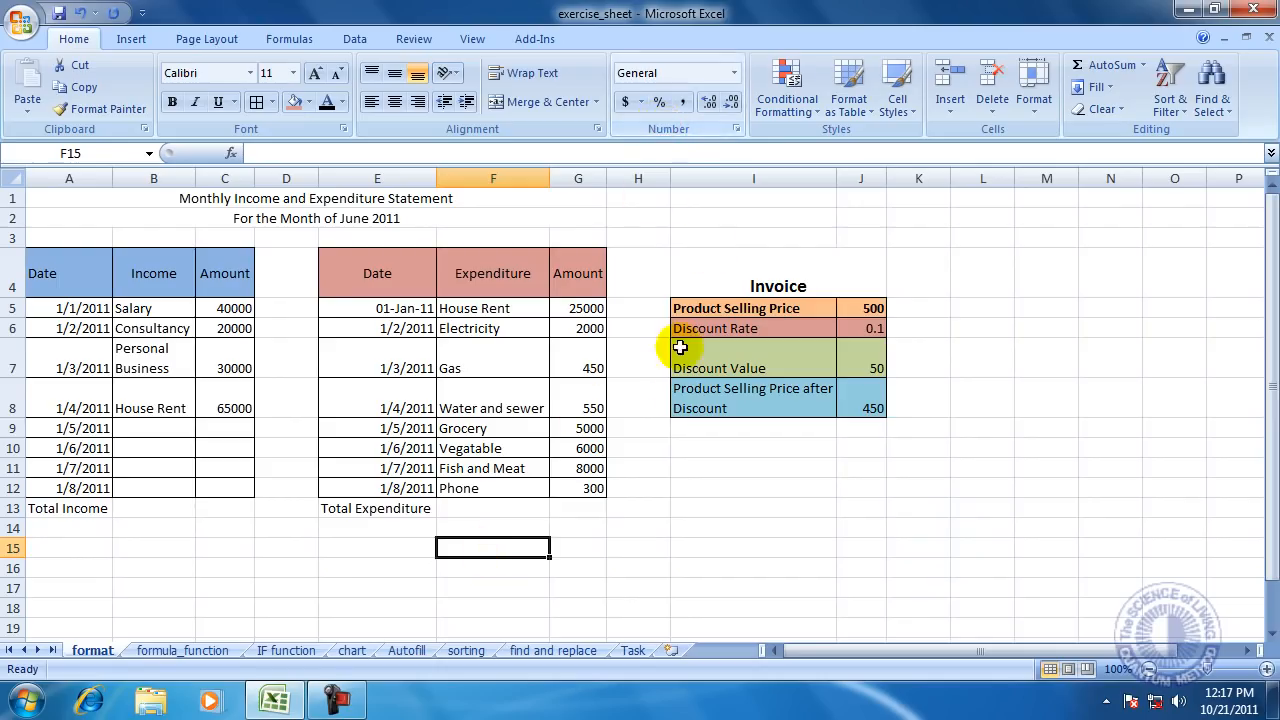
Step: Apply the dollar accounting number format to the expenditure amounts in G5:G12
drag(589, 308, 592, 484)
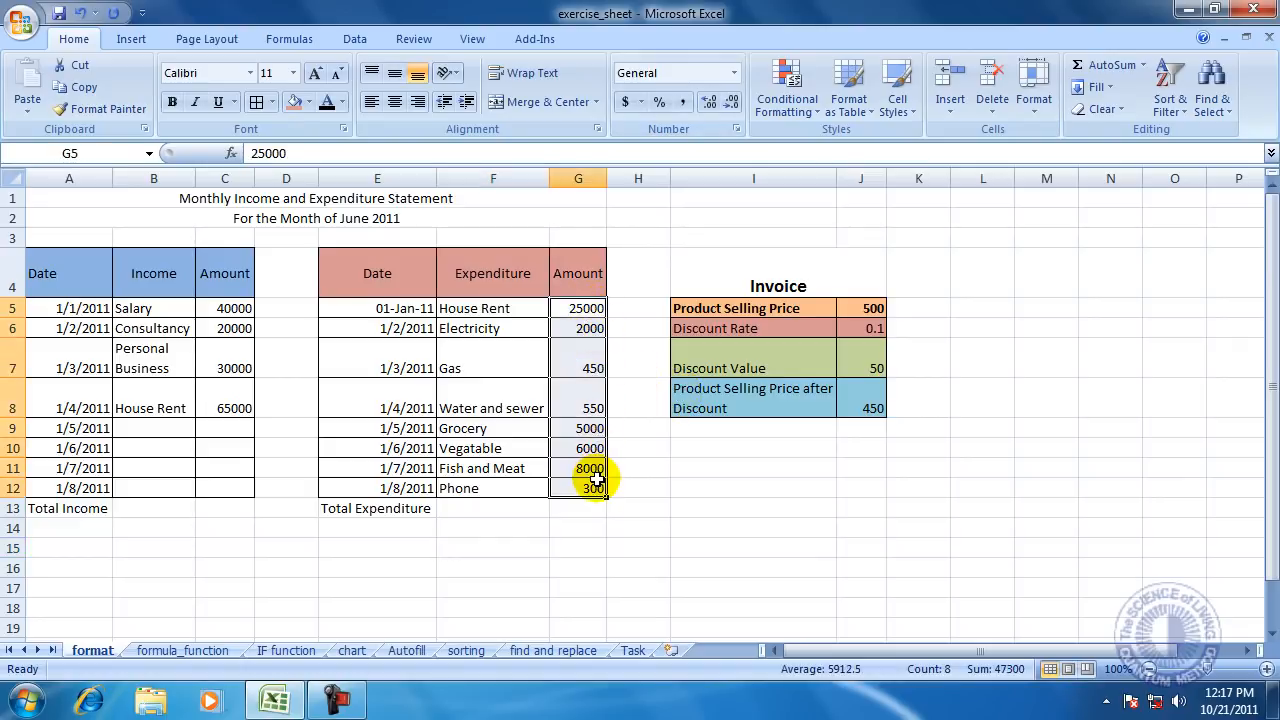
click(626, 106)
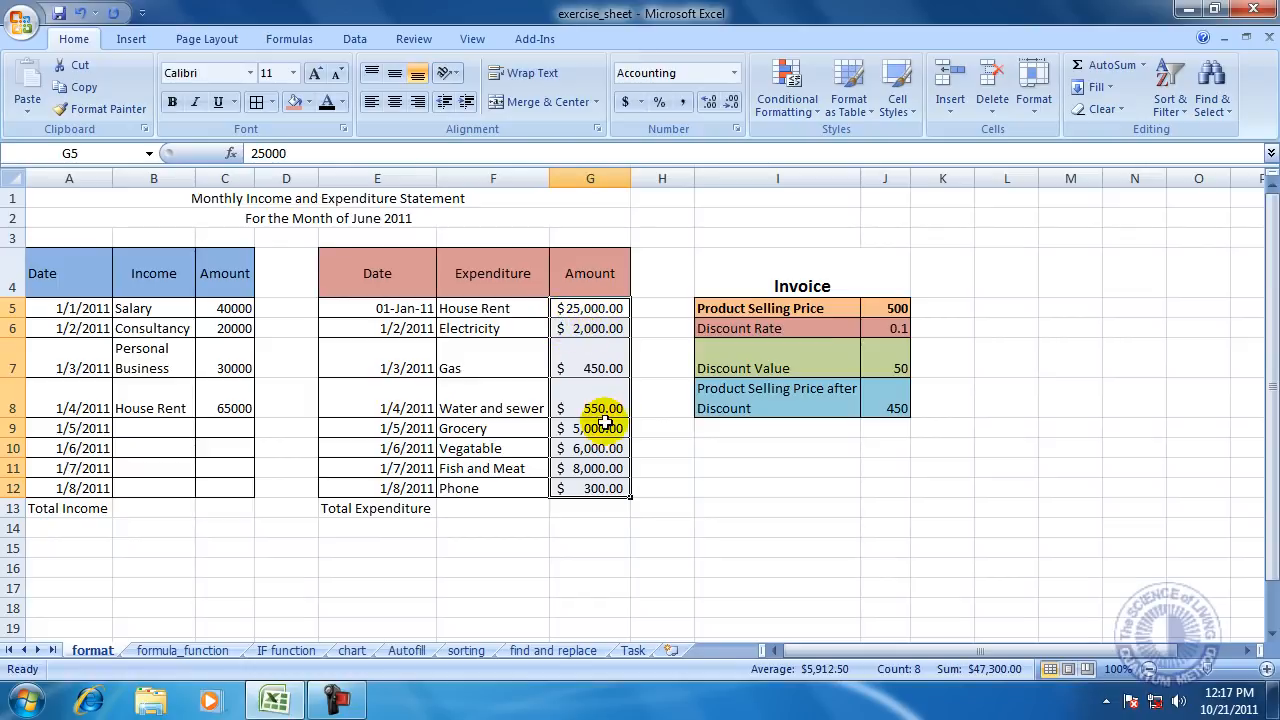
Step: Replace the leading dollar sign with Tk in a custom number format for the expenditure amounts, and undo the currency formatting
click(641, 102)
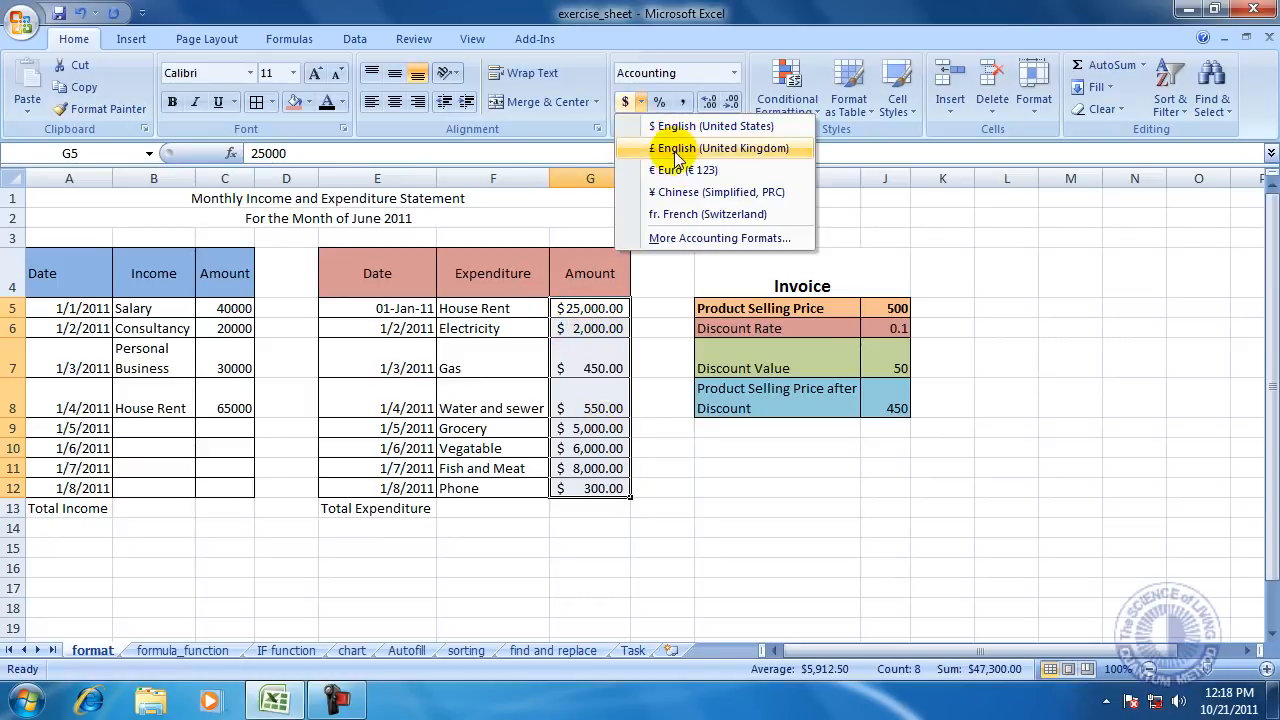
click(697, 240)
drag(644, 12, 920, 37)
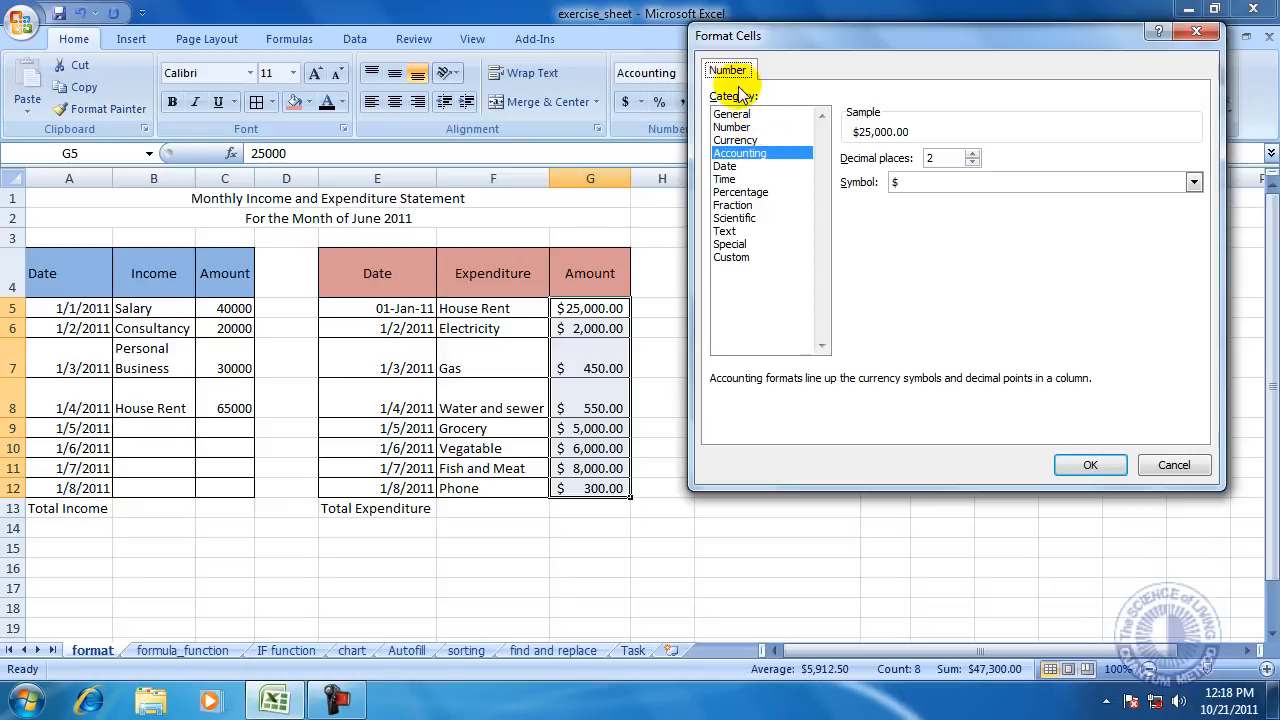
click(740, 258)
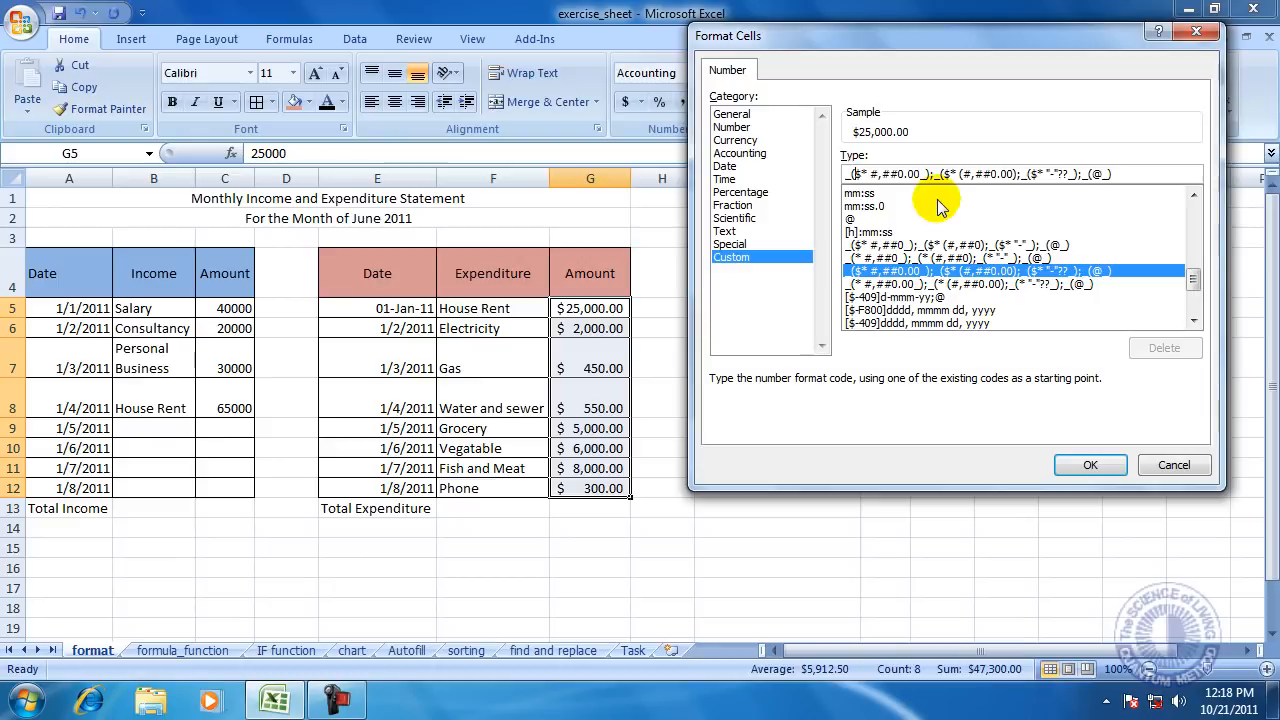
key(Delete)
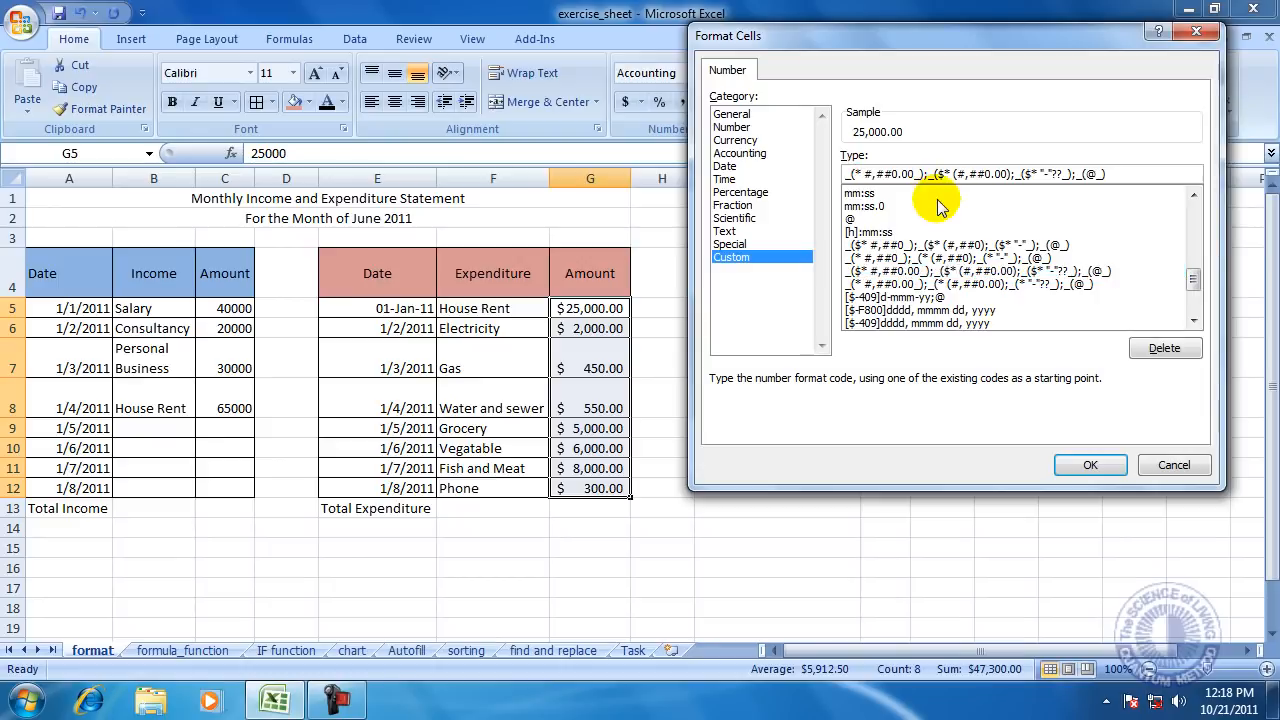
text(Tk)
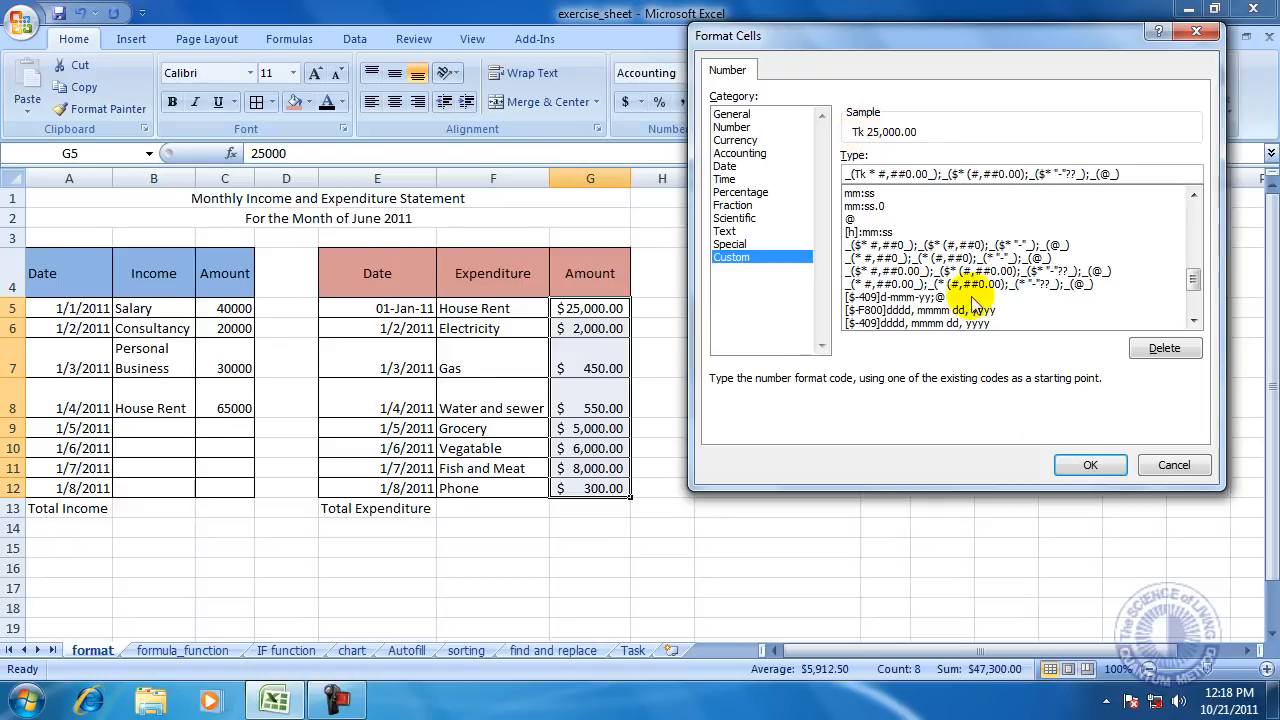
click(1085, 468)
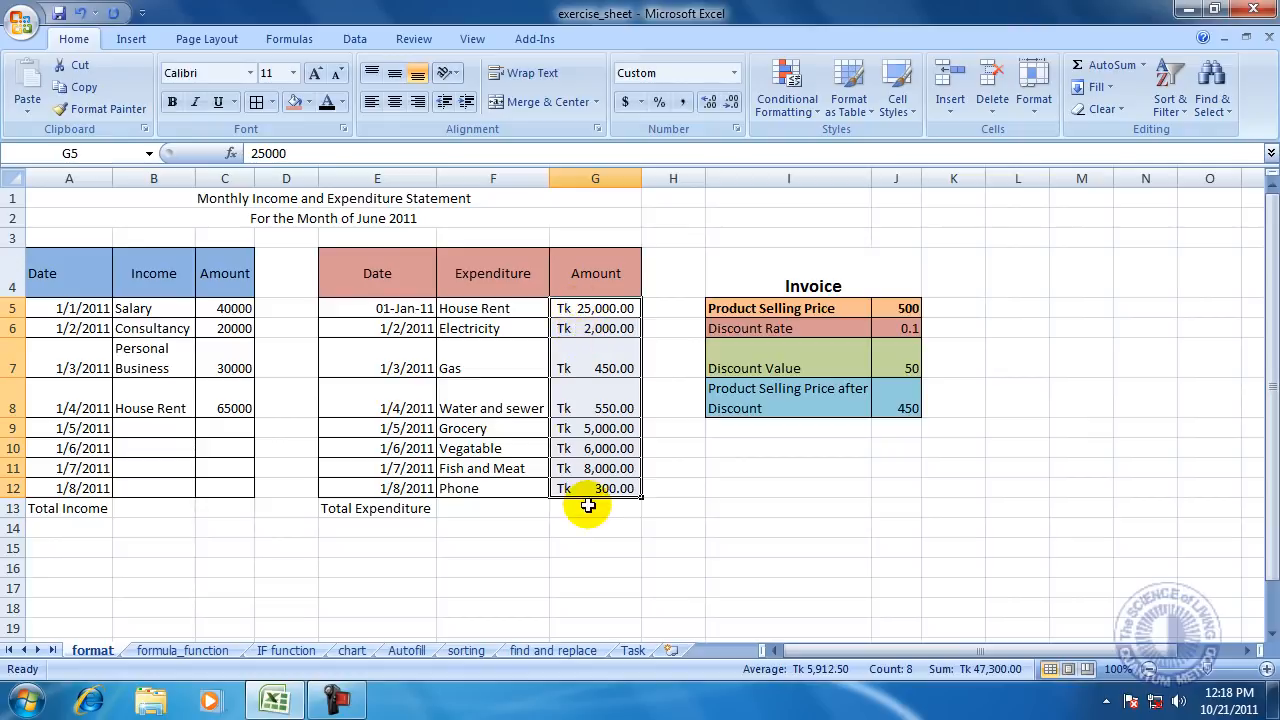
key(ctrl+z)
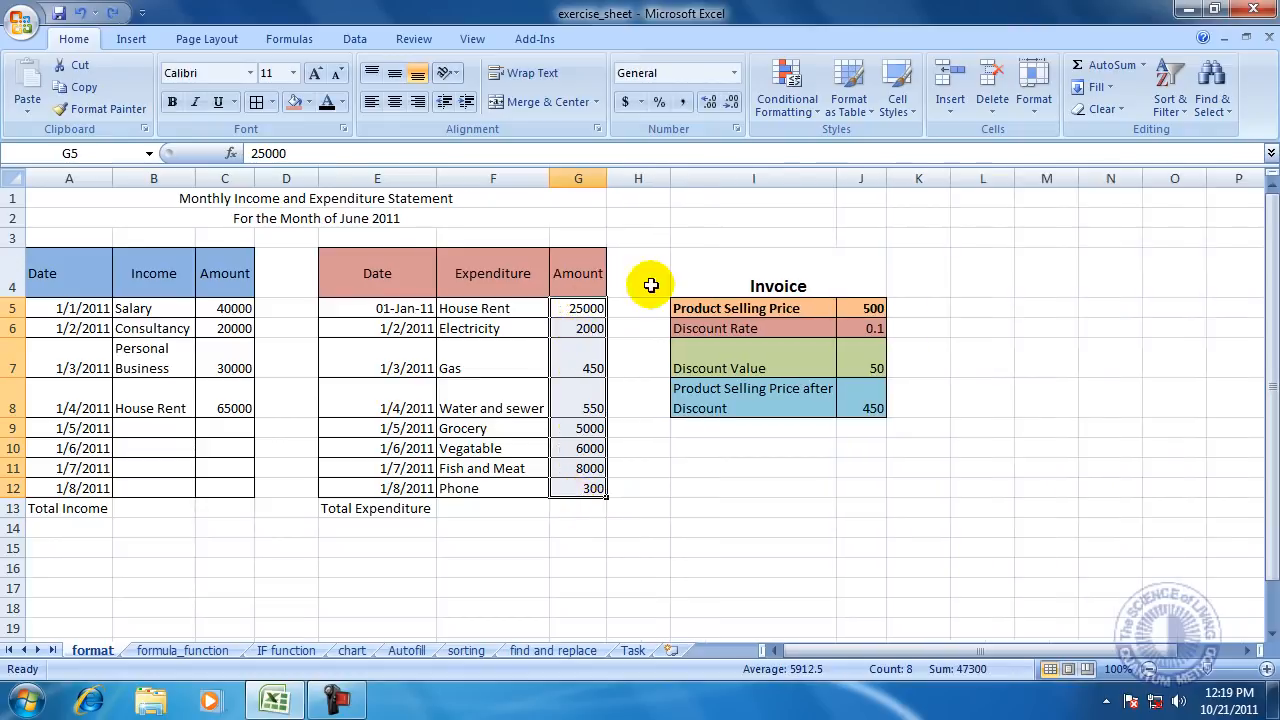
Step: Apply the comma style to the expenditure amounts and undo it, and increase their decimals to two places and back to none
click(683, 103)
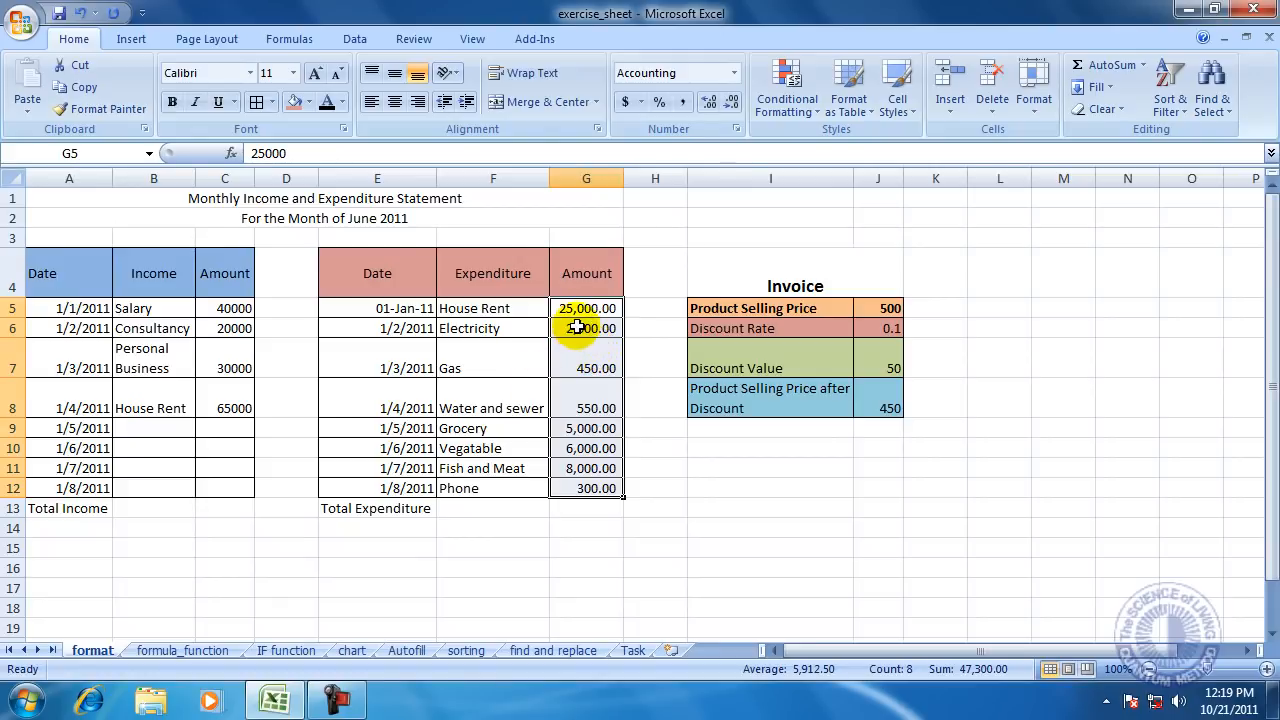
key(ctrl+z)
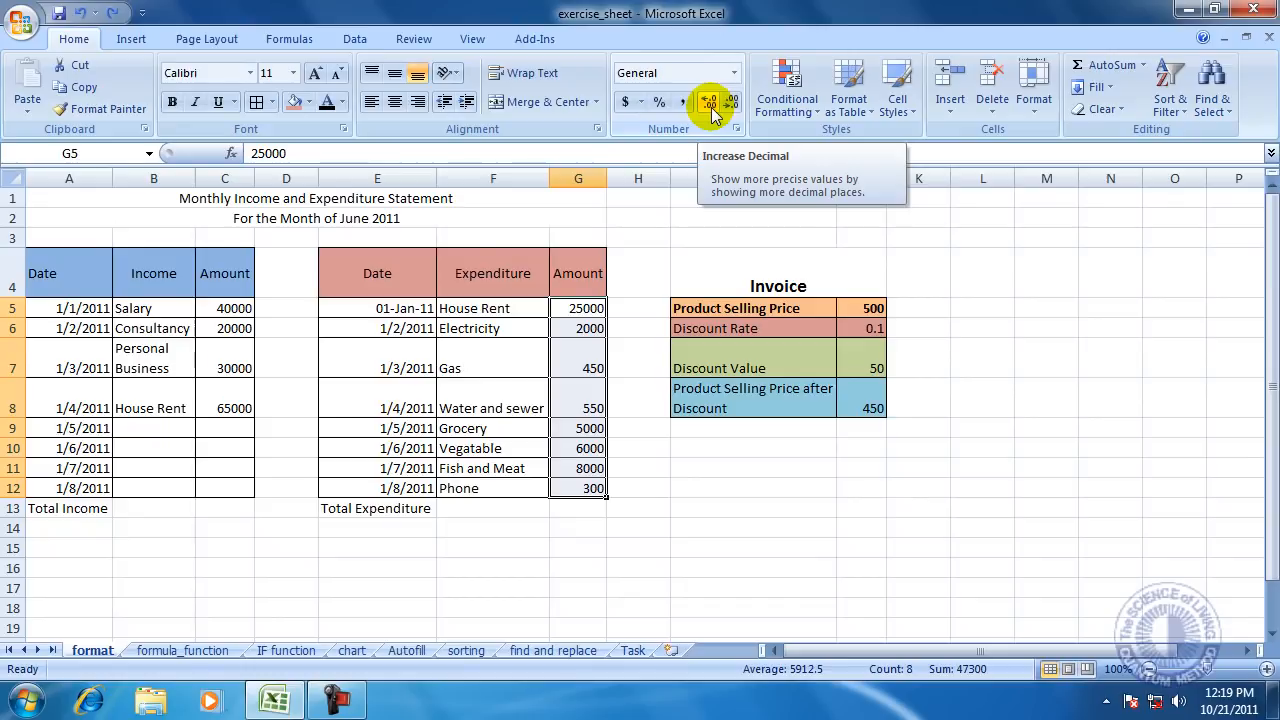
click(710, 104)
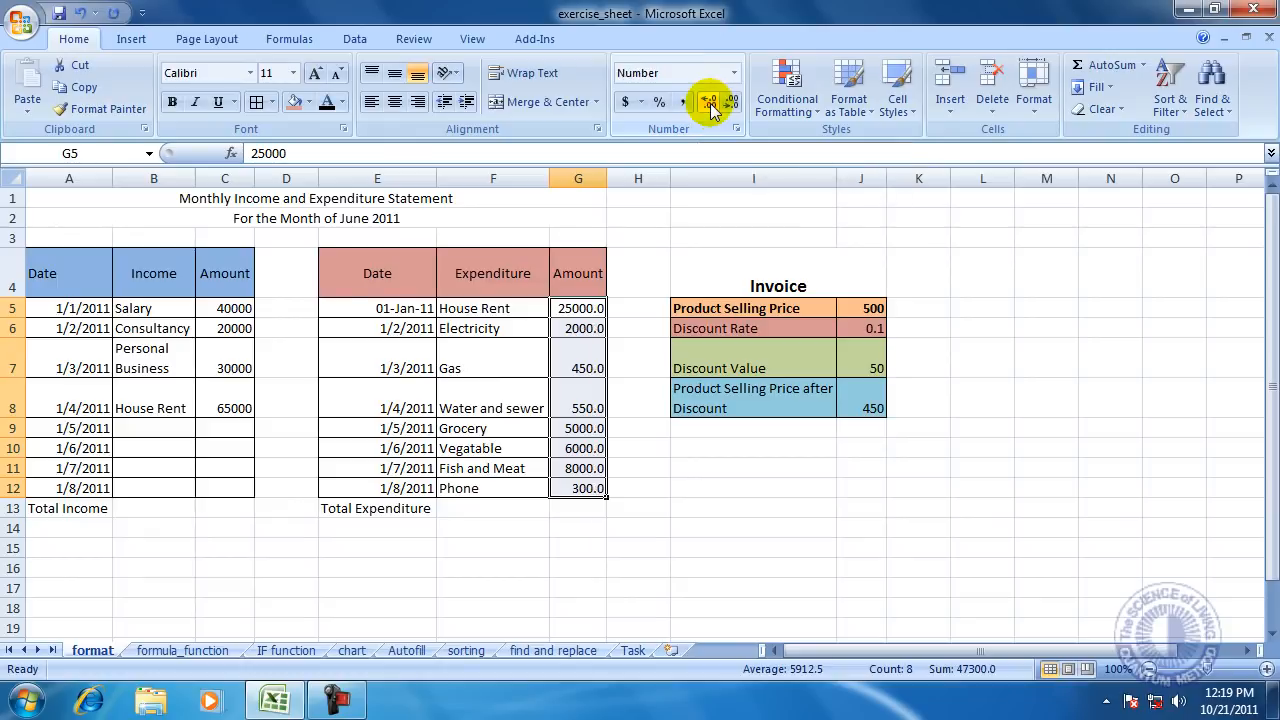
click(711, 106)
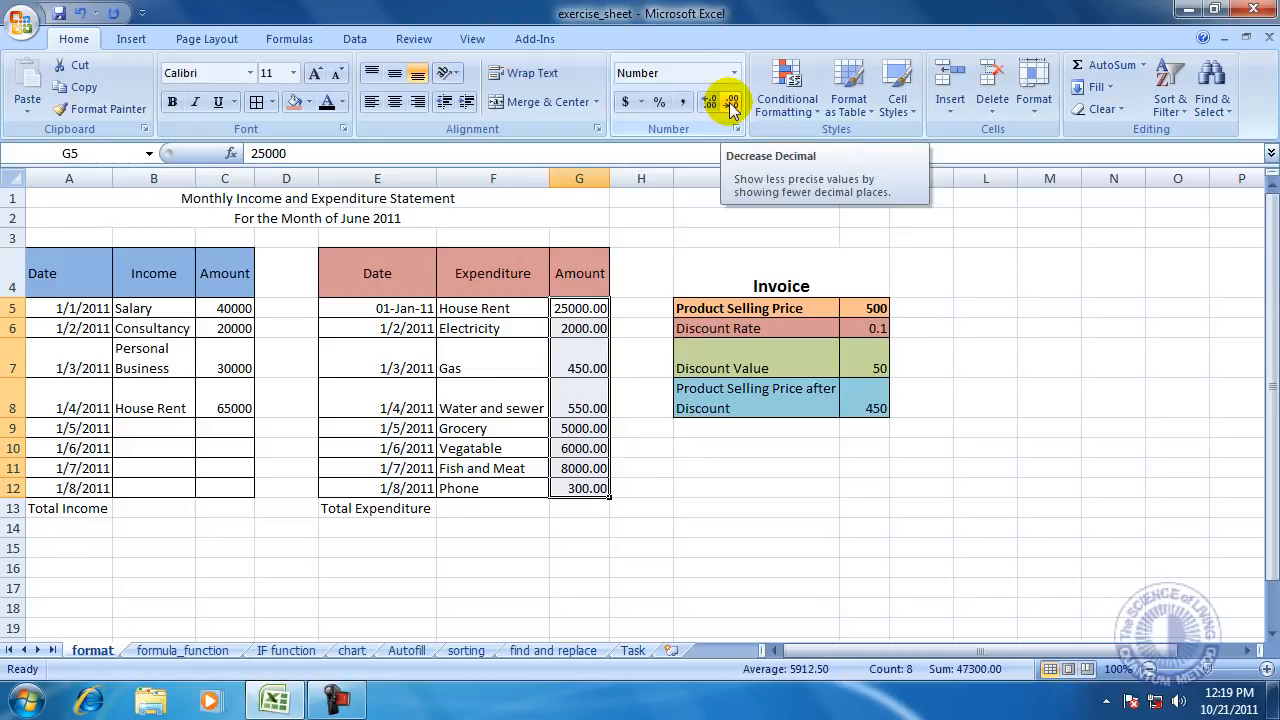
click(731, 104)
click(731, 104)
click(1049, 488)
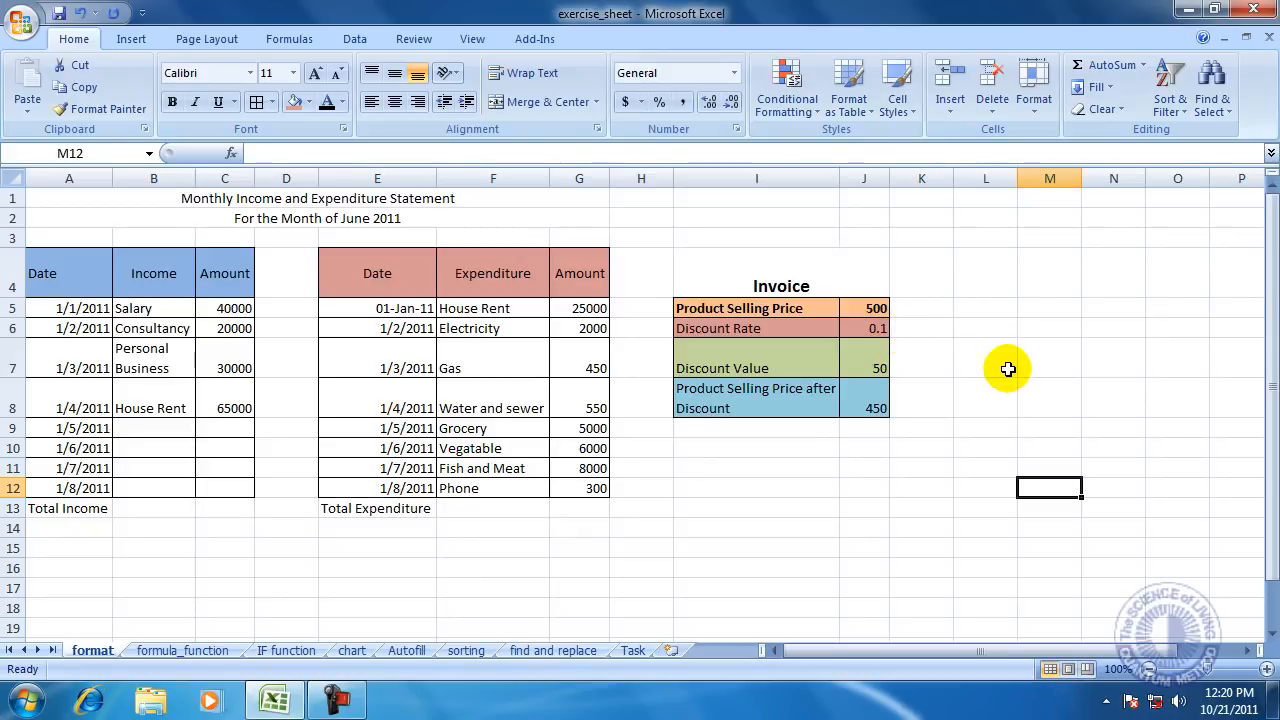
Step: Format the Discount Rate value in J6 of the Invoice table as a percentage
click(877, 448)
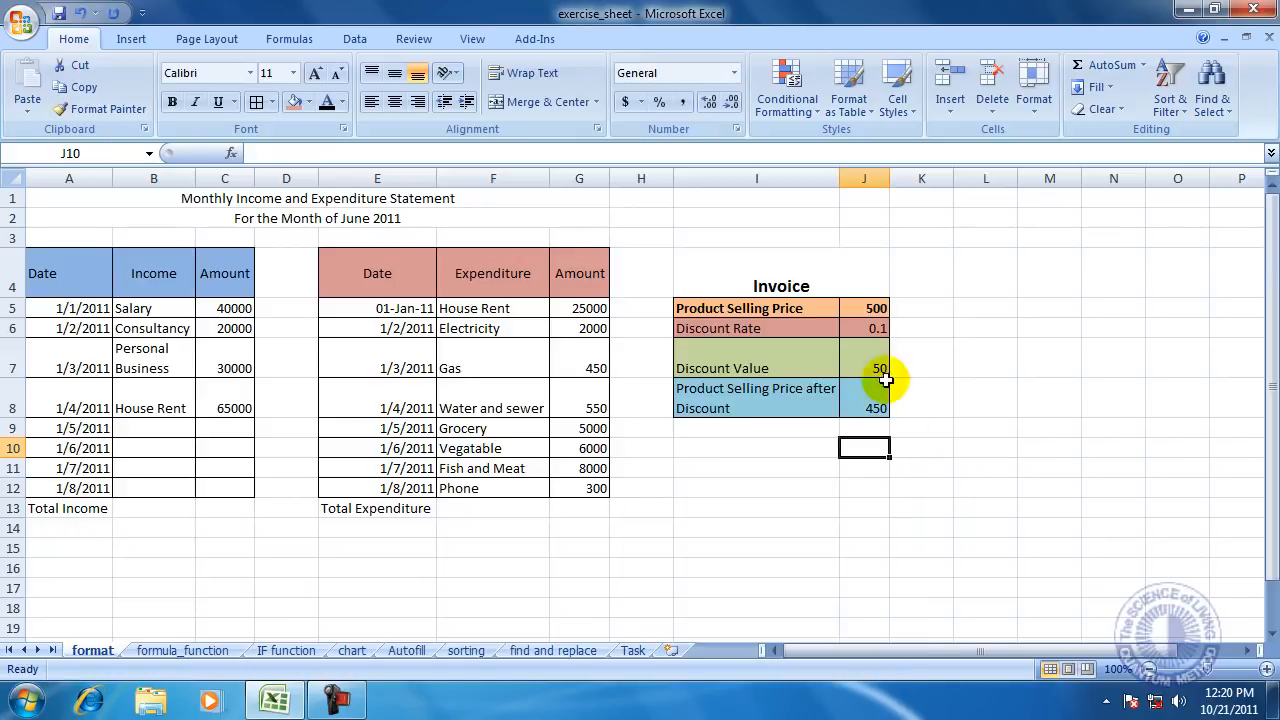
click(860, 328)
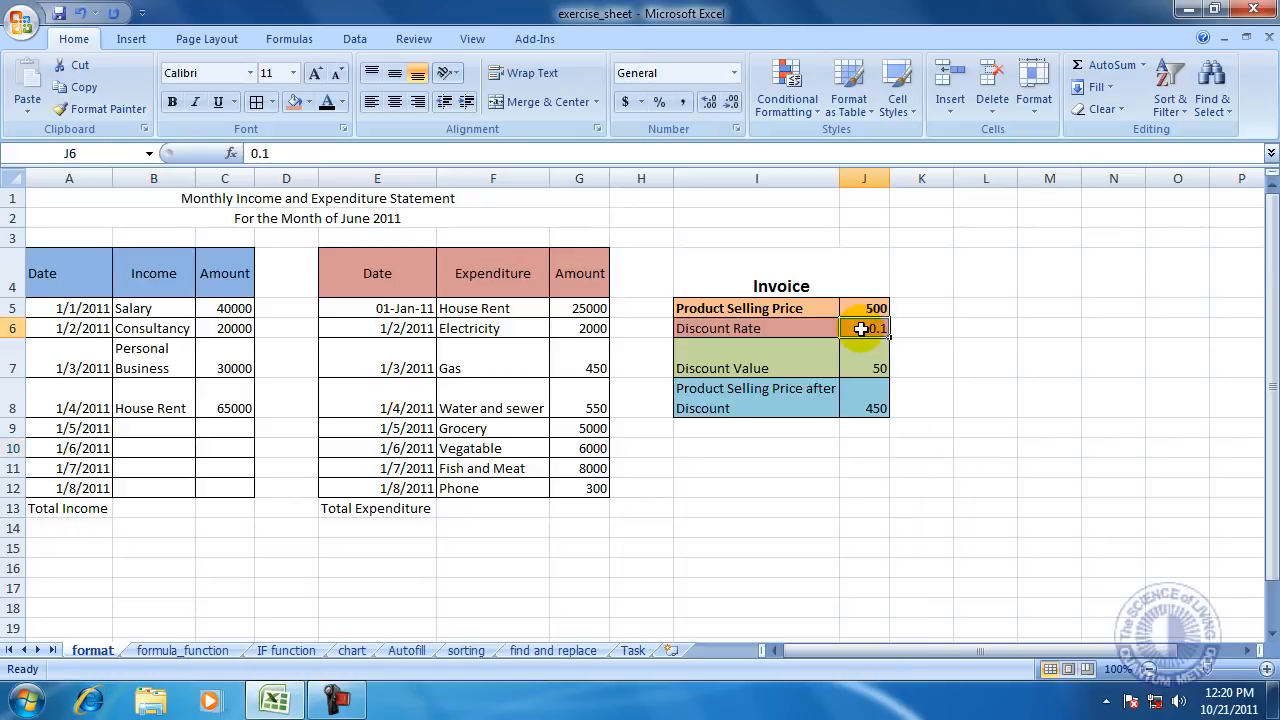
click(659, 103)
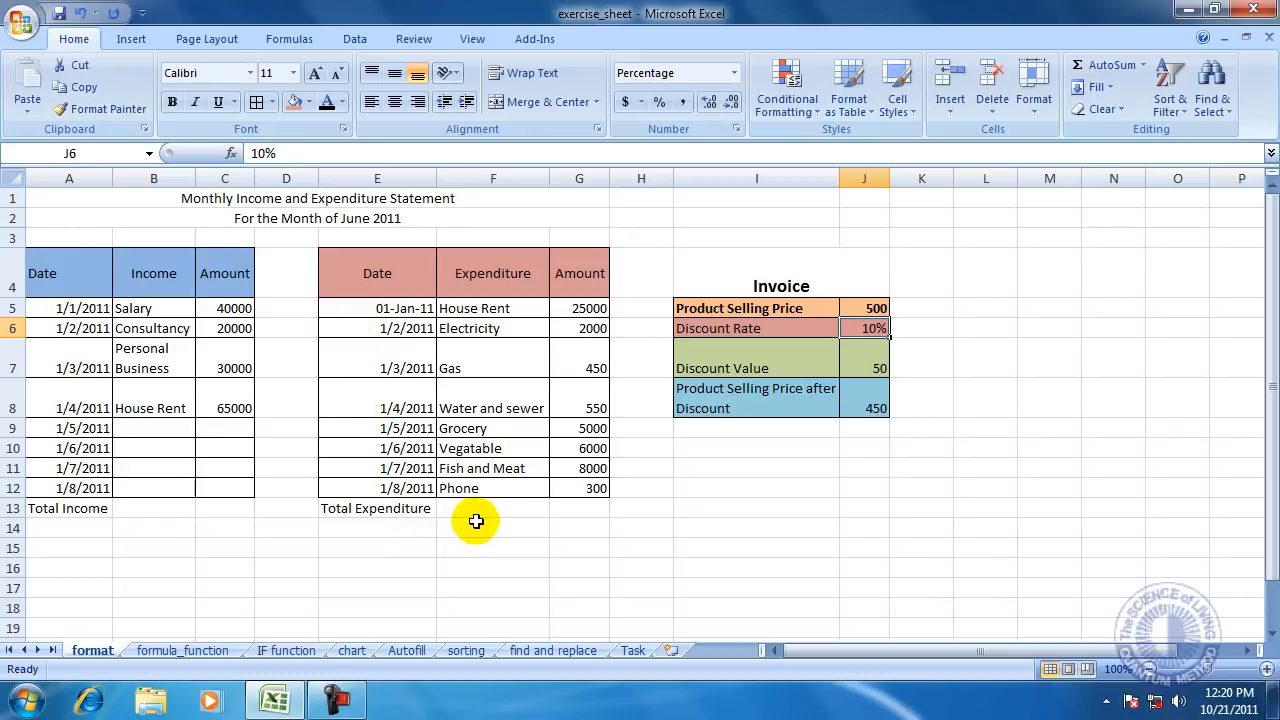
Step: Format the expenditure dates in E5:E12 with the 14-Mar-01 date type, using the English (United States) locale
drag(390, 308, 392, 486)
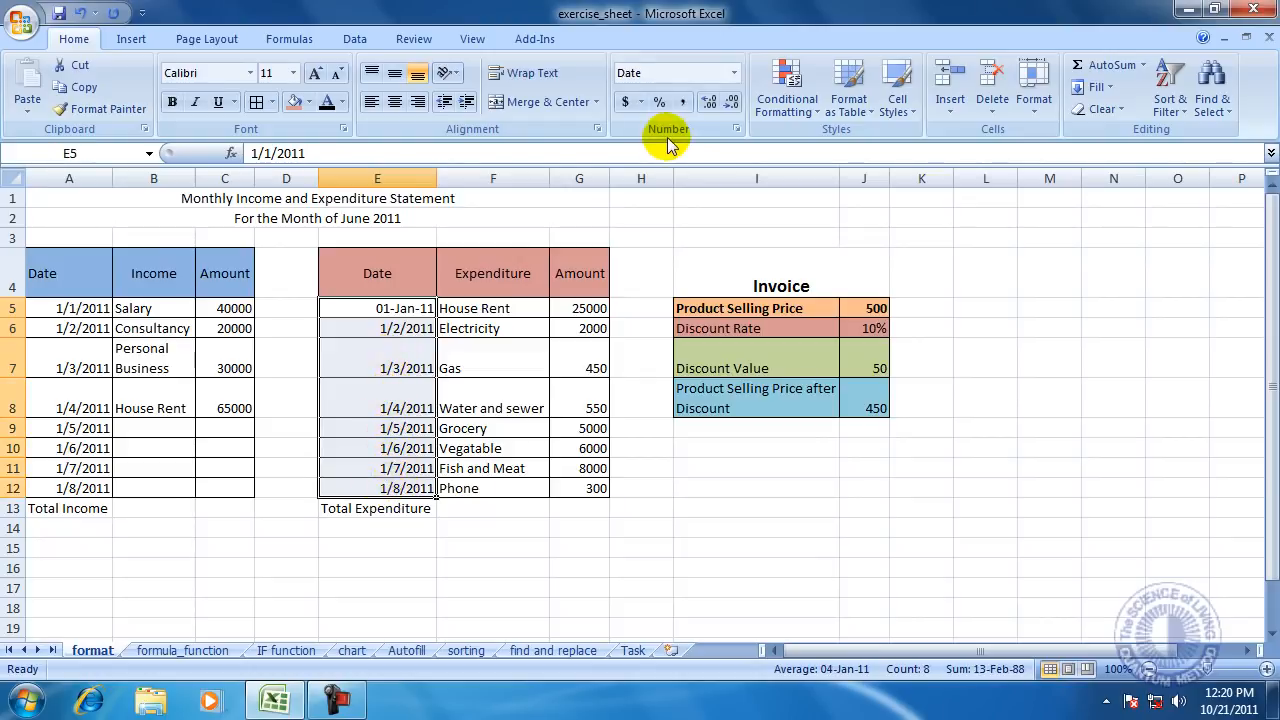
click(739, 128)
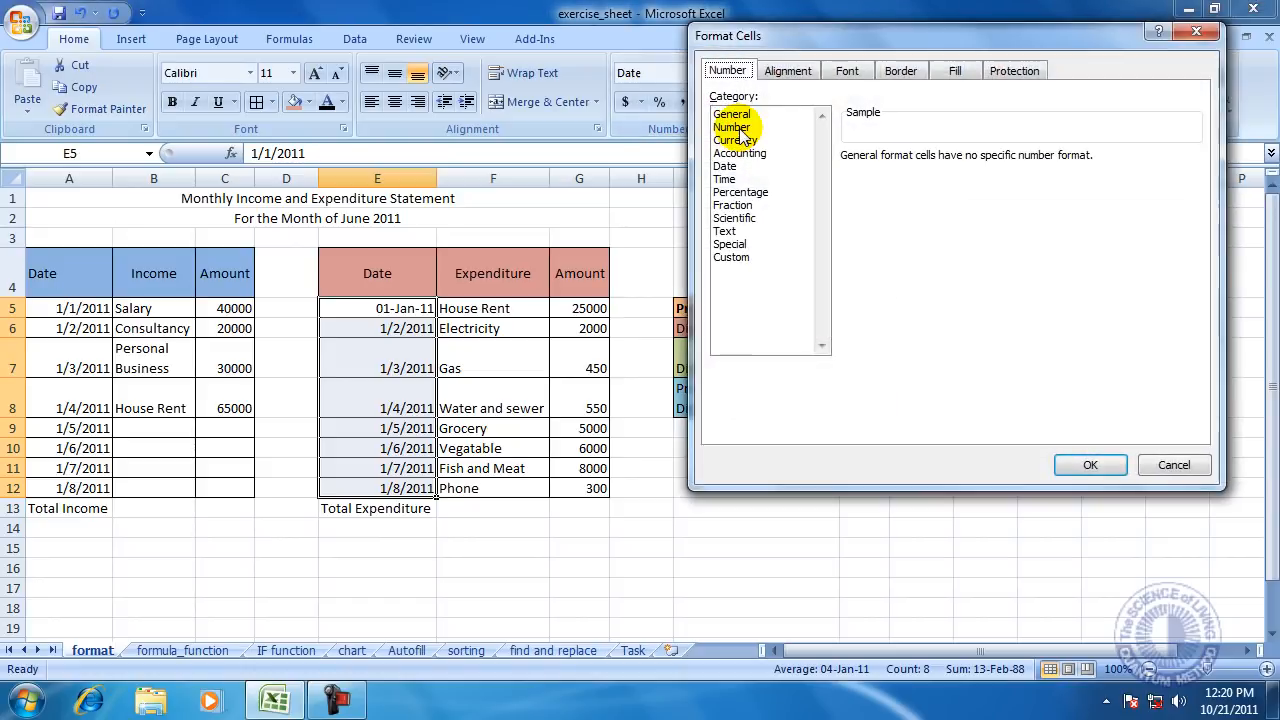
drag(836, 34, 826, 75)
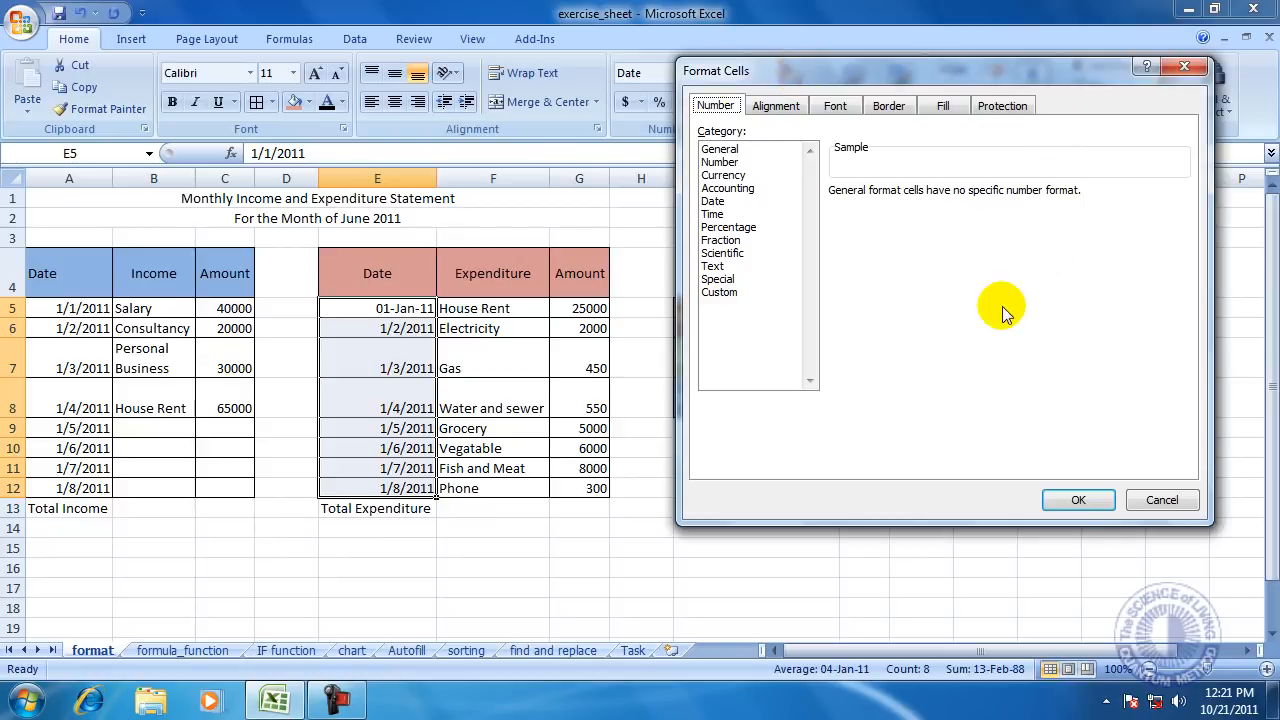
click(724, 205)
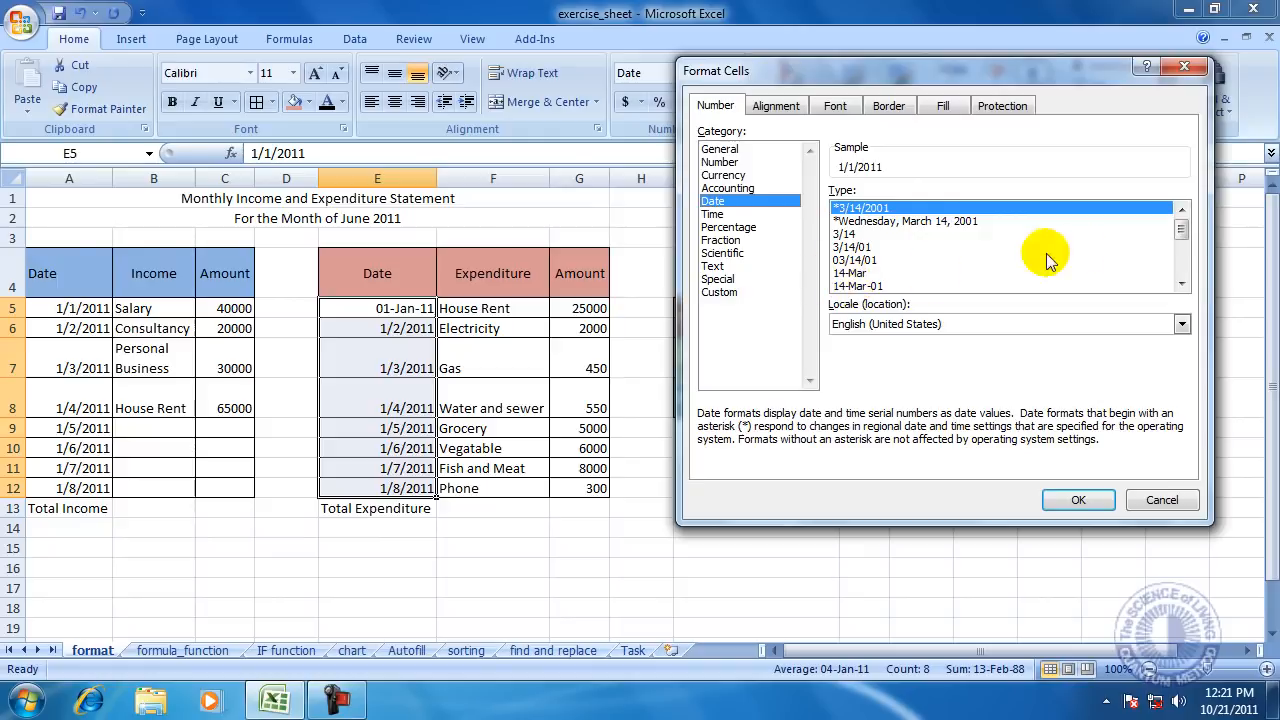
click(1182, 286)
click(1182, 286)
click(1182, 286)
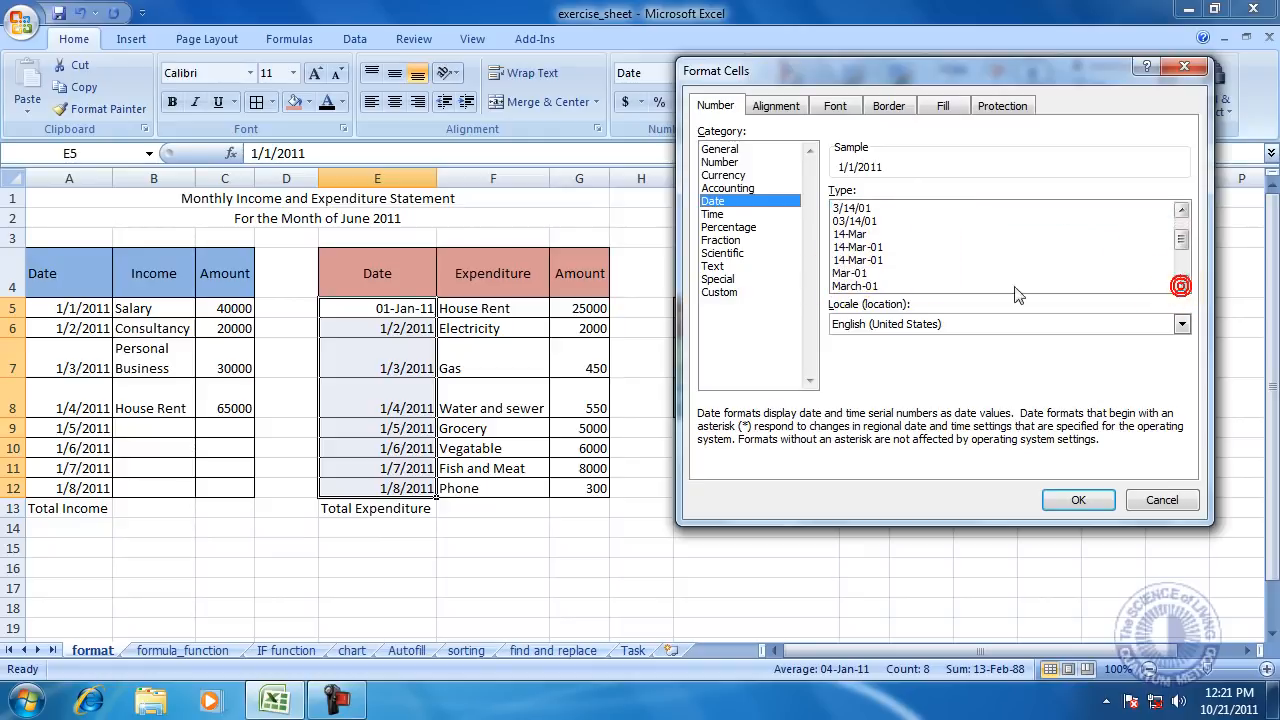
click(862, 248)
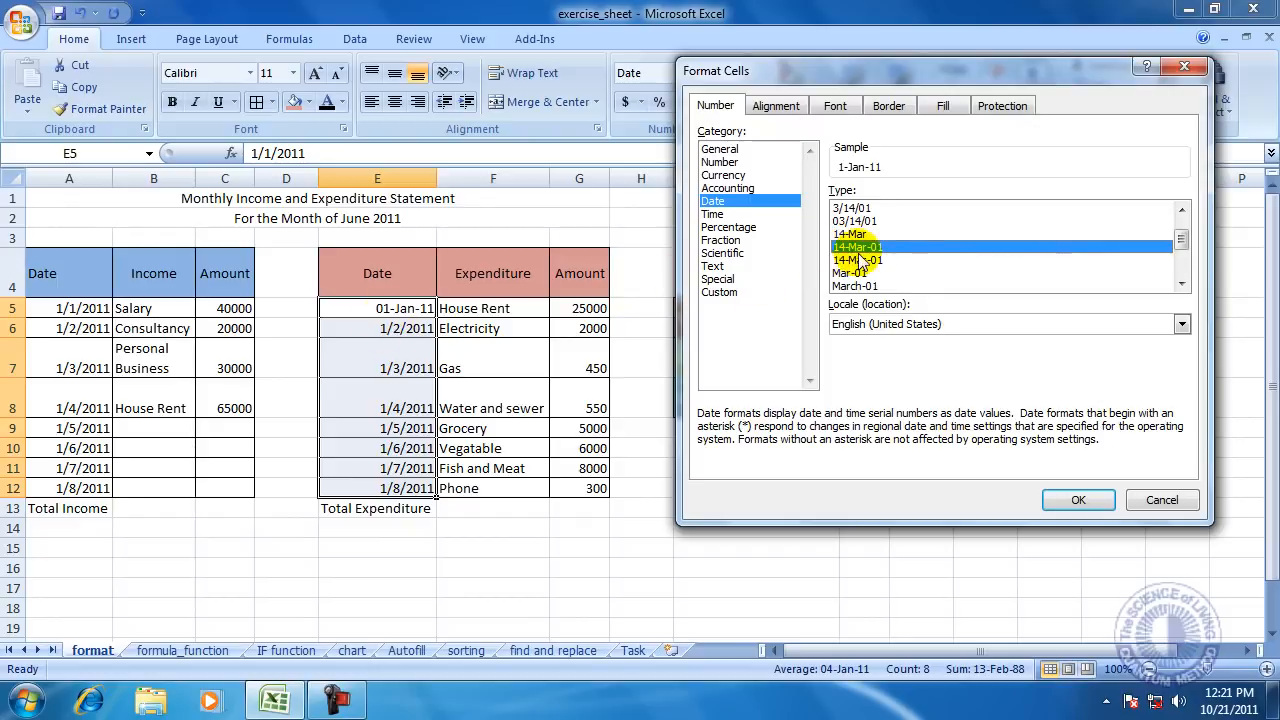
click(1076, 500)
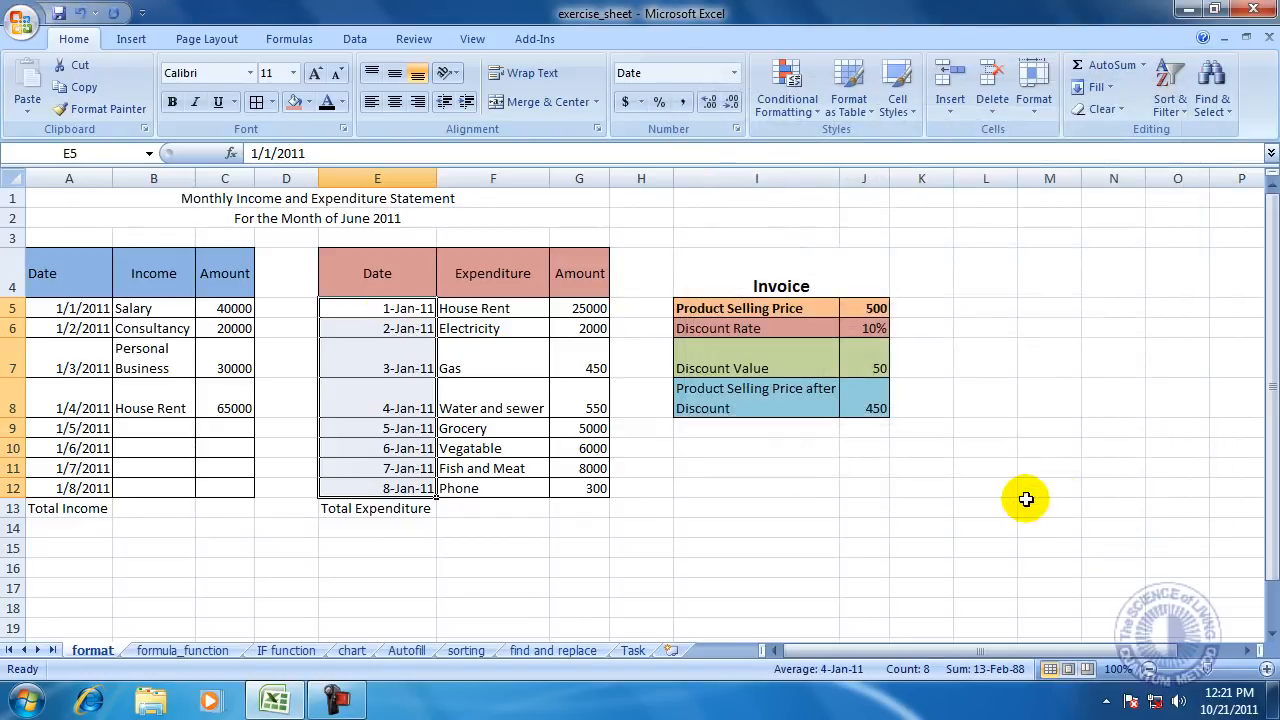